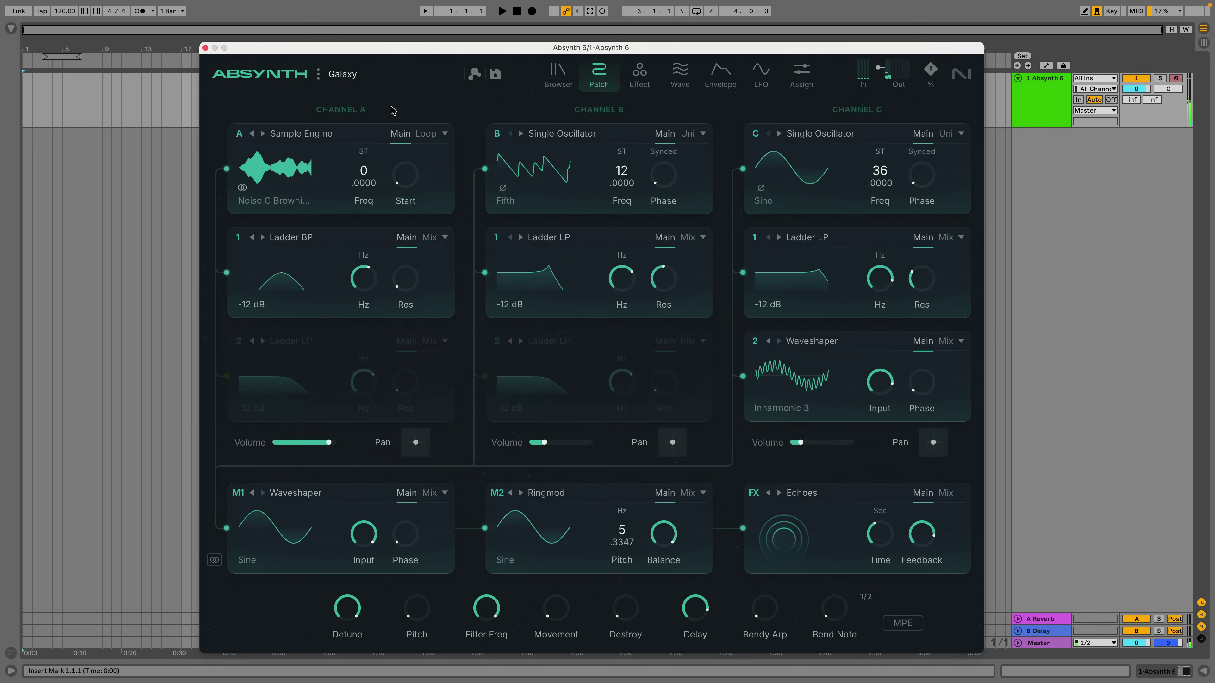
# - Lower Channel B's Ladder LP cutoff to about 47 Hz
pyautogui.moveTo(616, 276)
pyautogui.moveTo(616, 276); pyautogui.dragTo(616, 356)
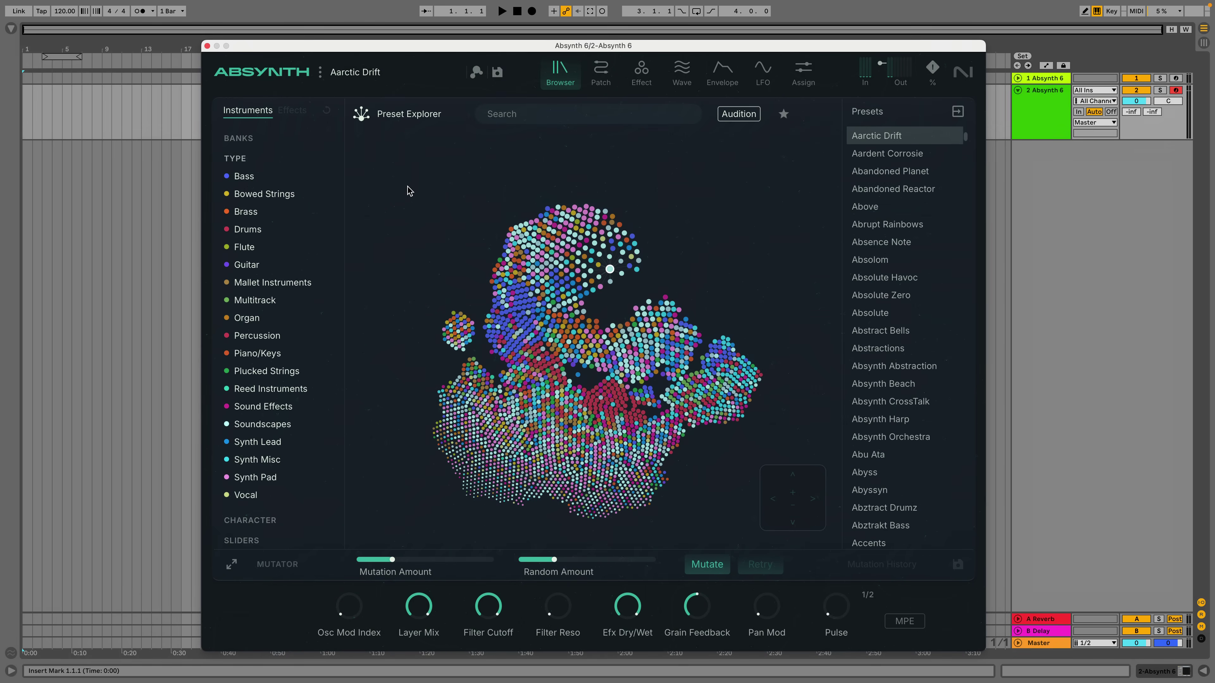
# - Show Aarctic Drift's Patch view with its Fractalize and Sync Gran oscillators, Ladder BP filters and Cloud modules
pyautogui.click(598, 79)
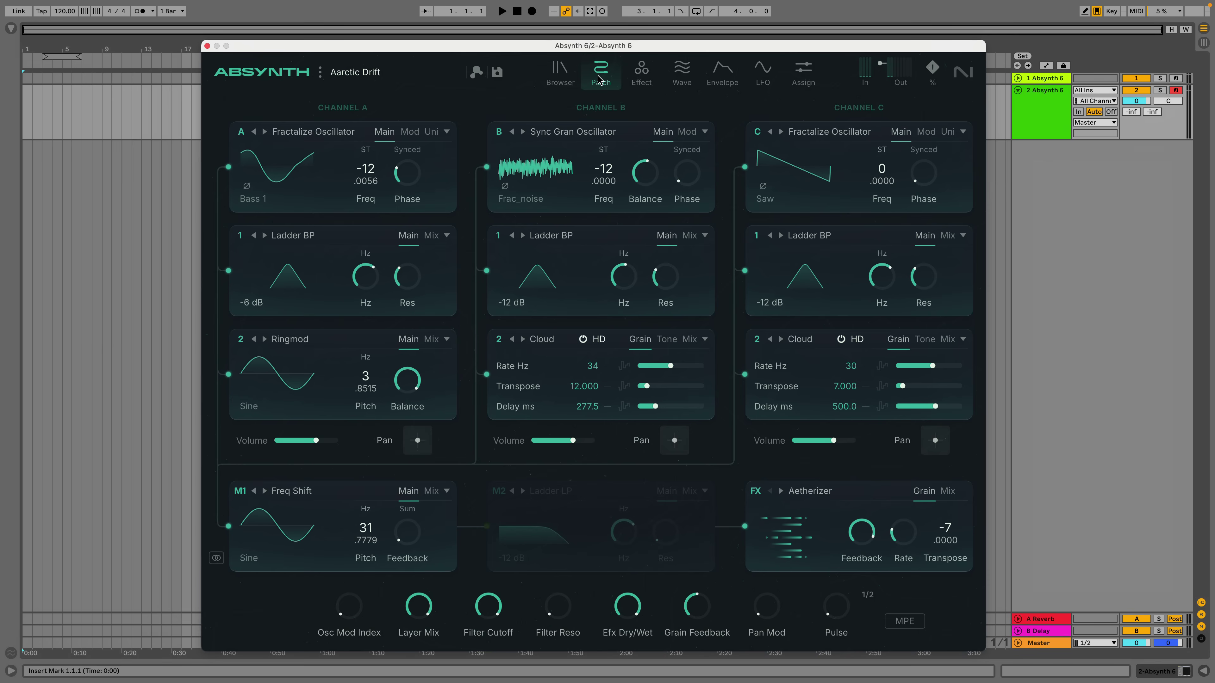
# - Start a new Untitled sound and try Channel A's Sample Engine, browsing 17 - Machines without loading a sample
pyautogui.click(320, 72)
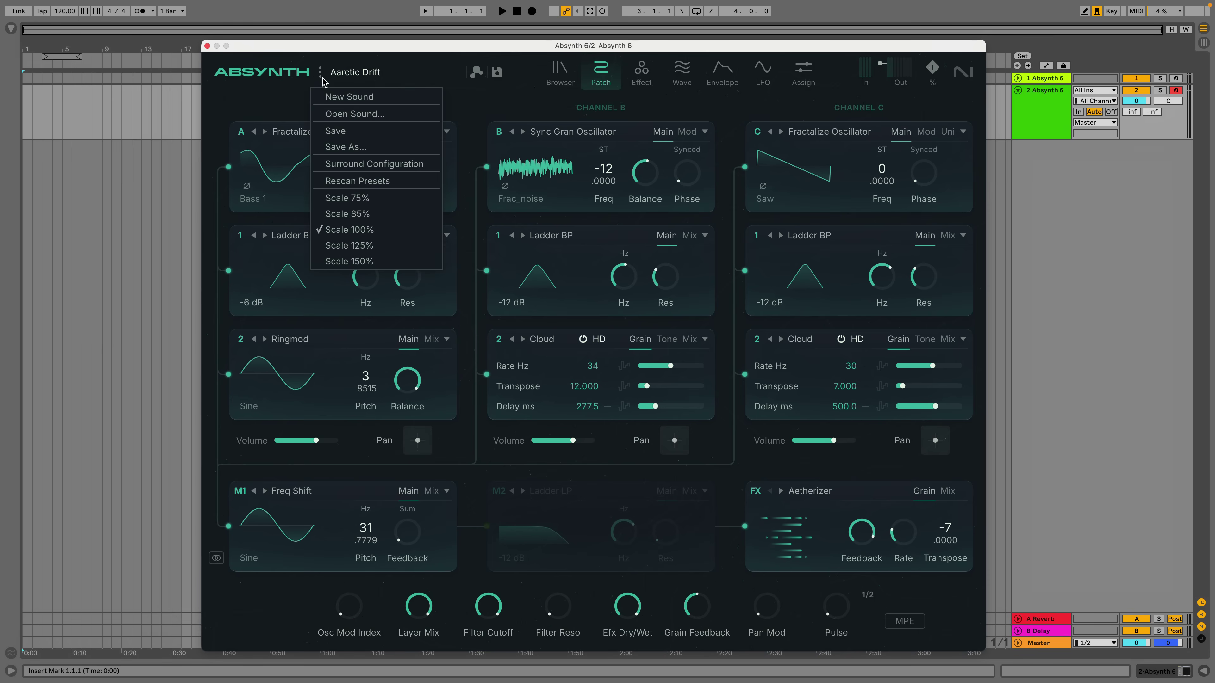
pyautogui.click(338, 98)
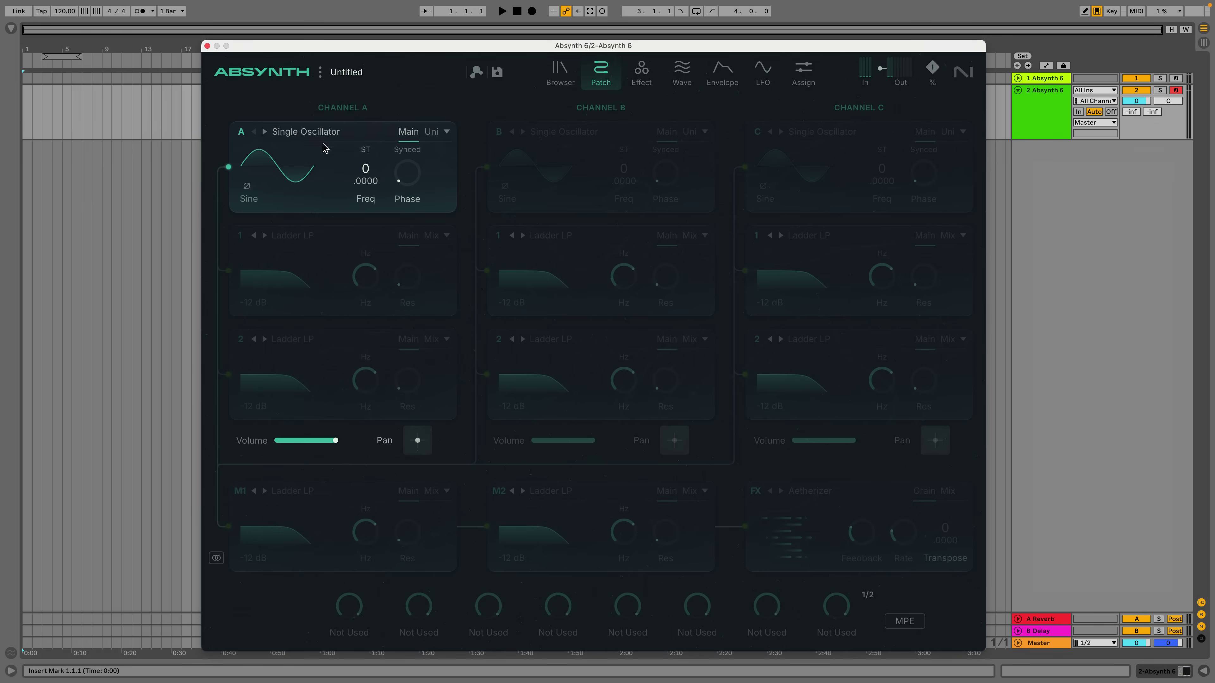
pyautogui.click(320, 133)
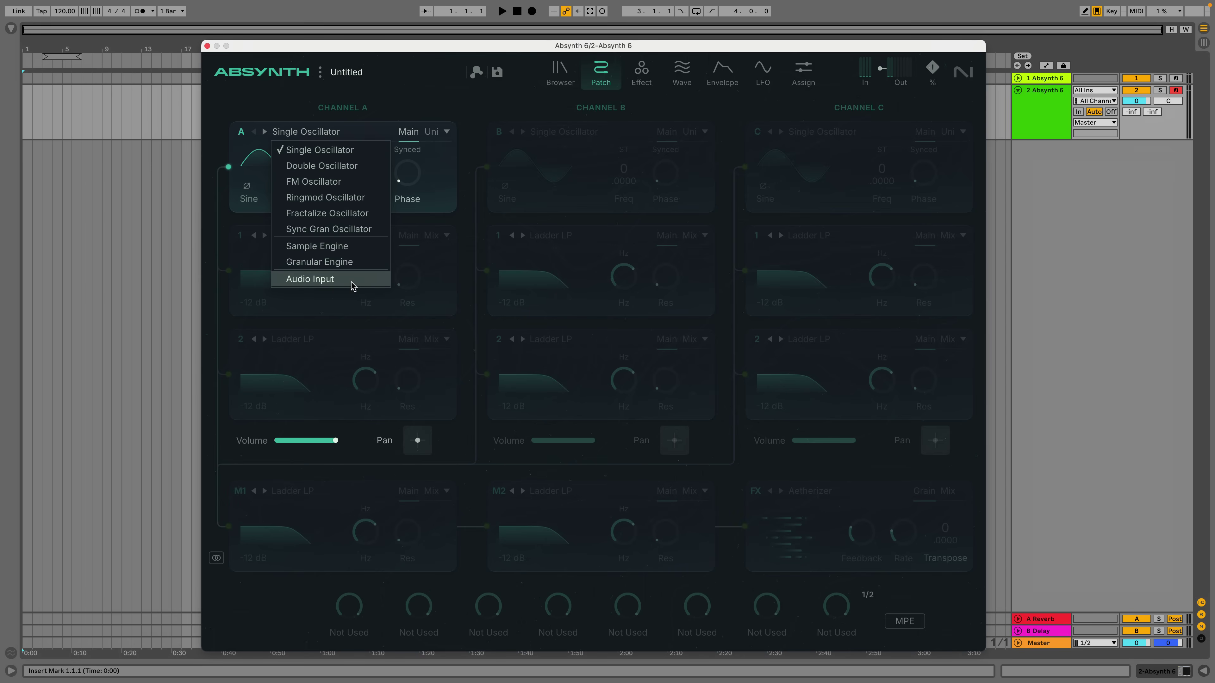
pyautogui.click(361, 248)
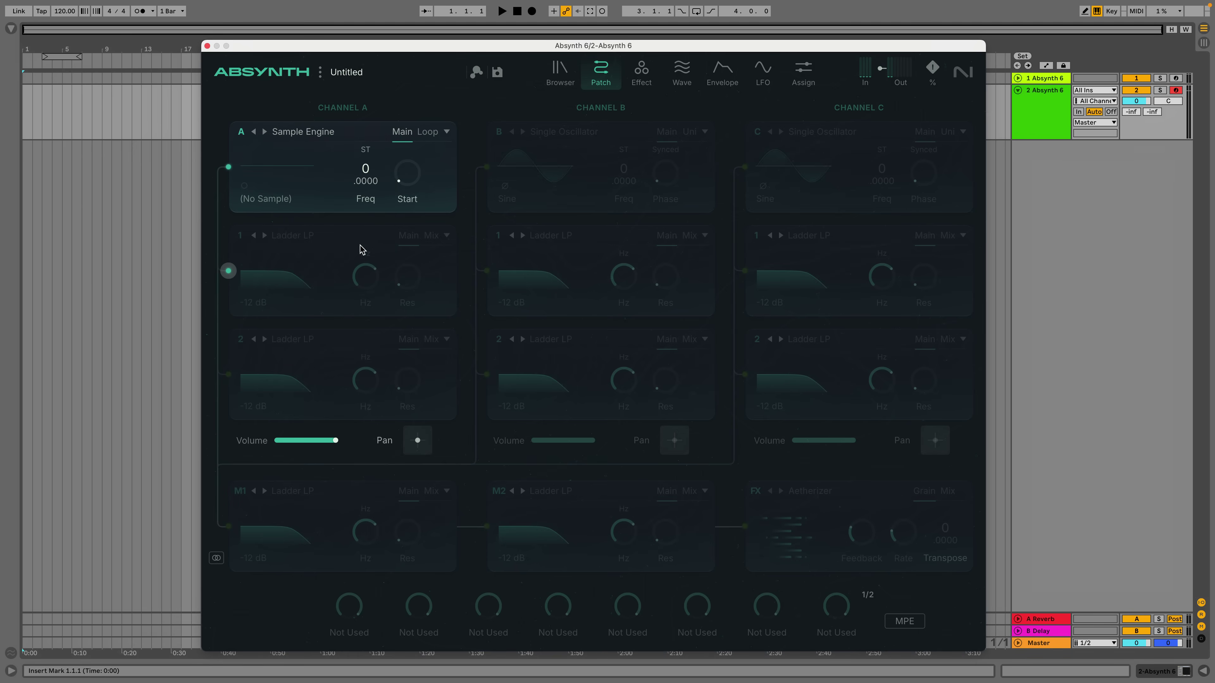
pyautogui.click(280, 203)
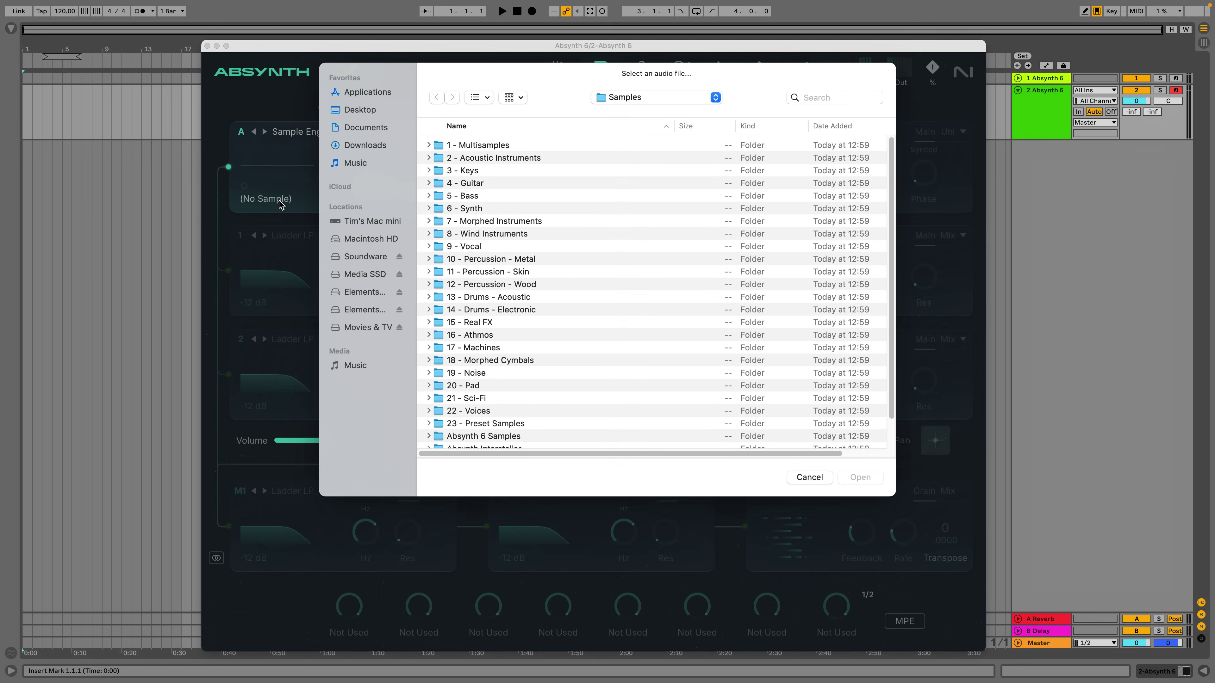
pyautogui.doubleClick(481, 348)
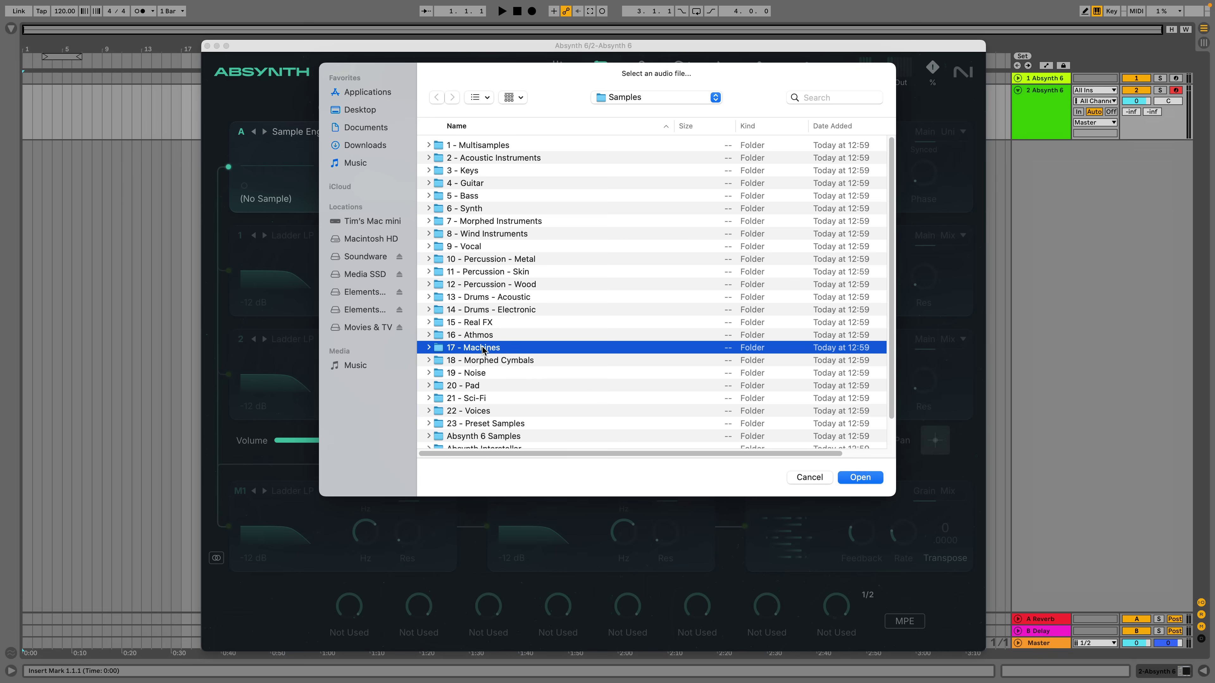
pyautogui.click(823, 481)
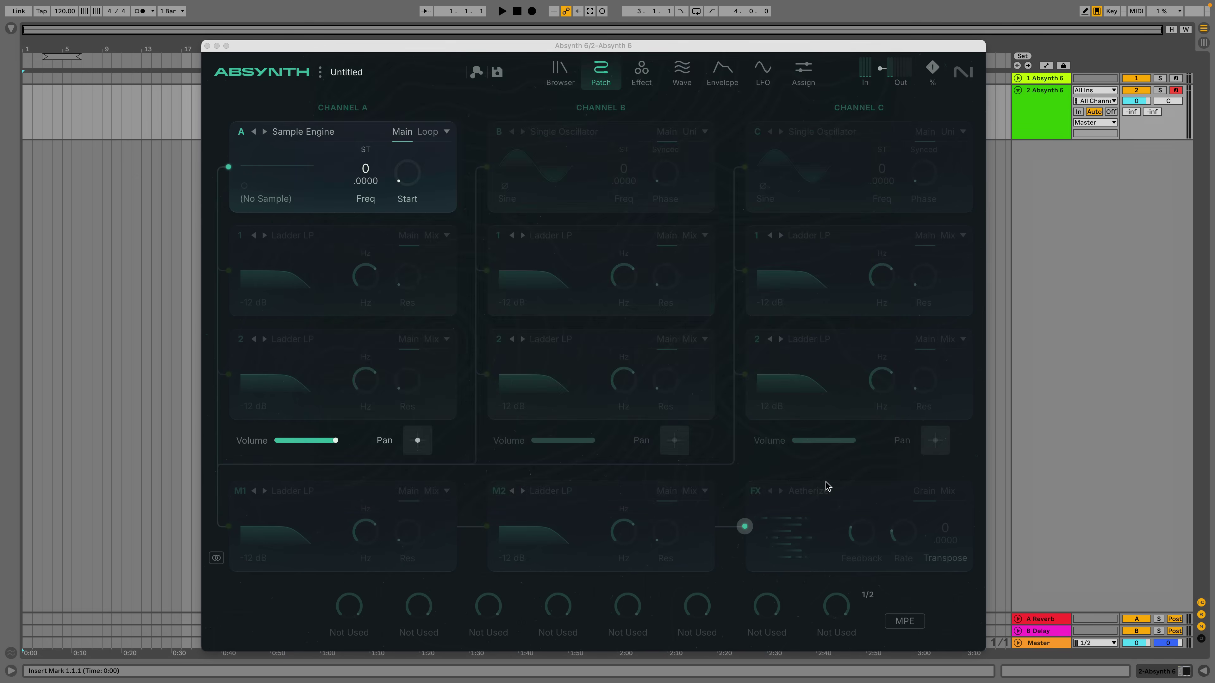
pyautogui.click(313, 133)
# - Make Channel A a single Saw oscillator with 7 unison voices, Detune 0.1506 and Random 0.4078
pyautogui.click(312, 150)
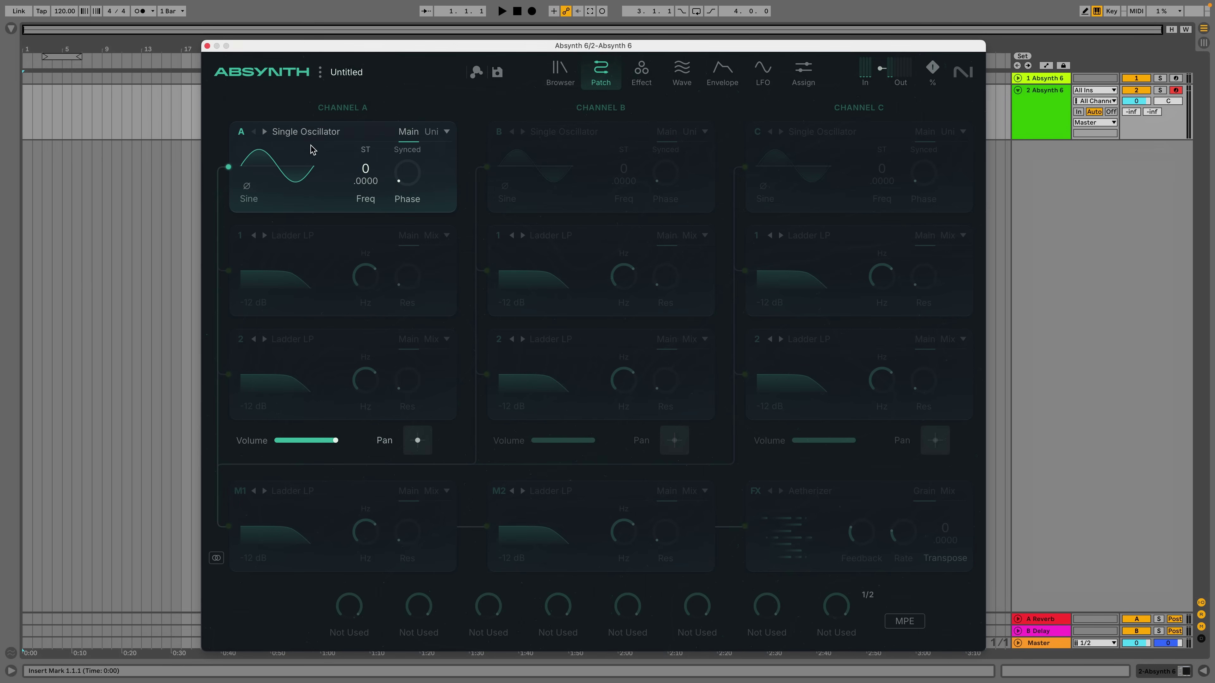
pyautogui.click(246, 198)
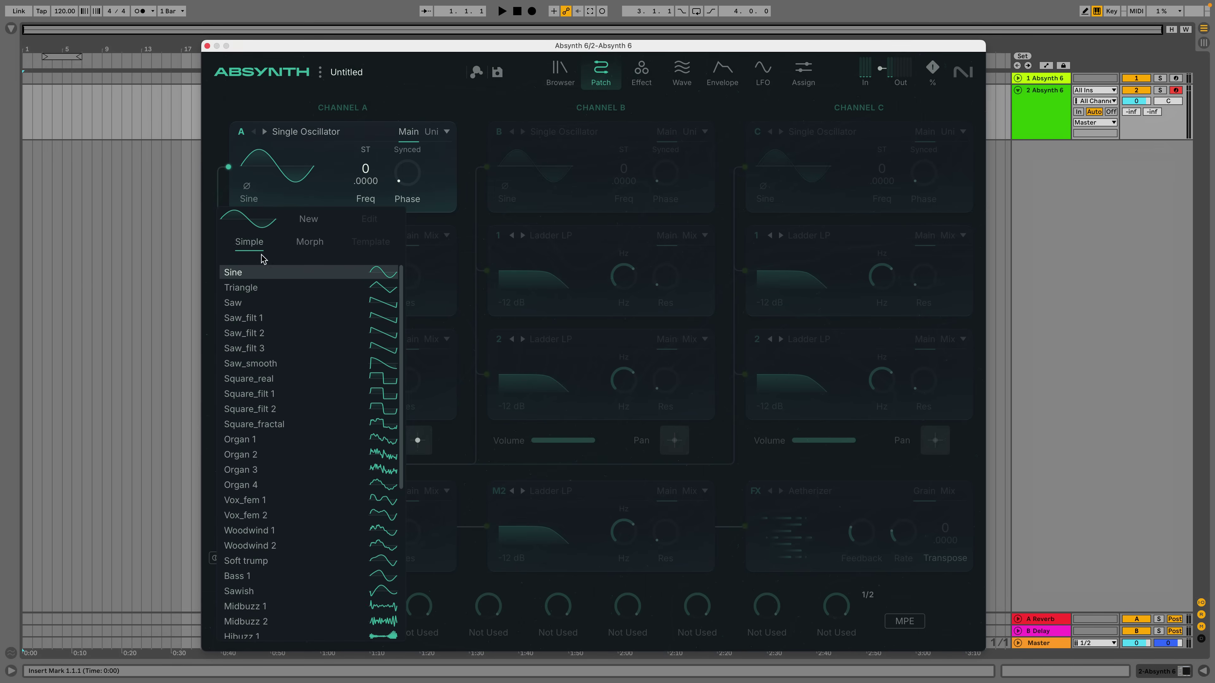
pyautogui.click(263, 302)
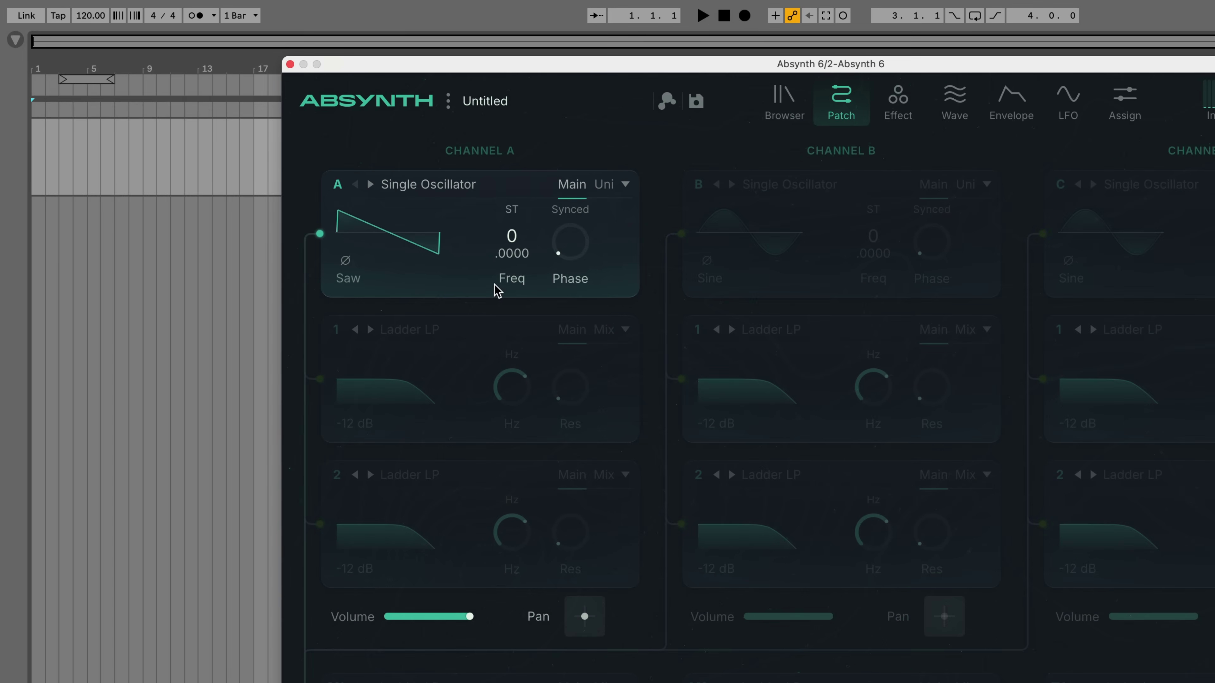
pyautogui.click(433, 133)
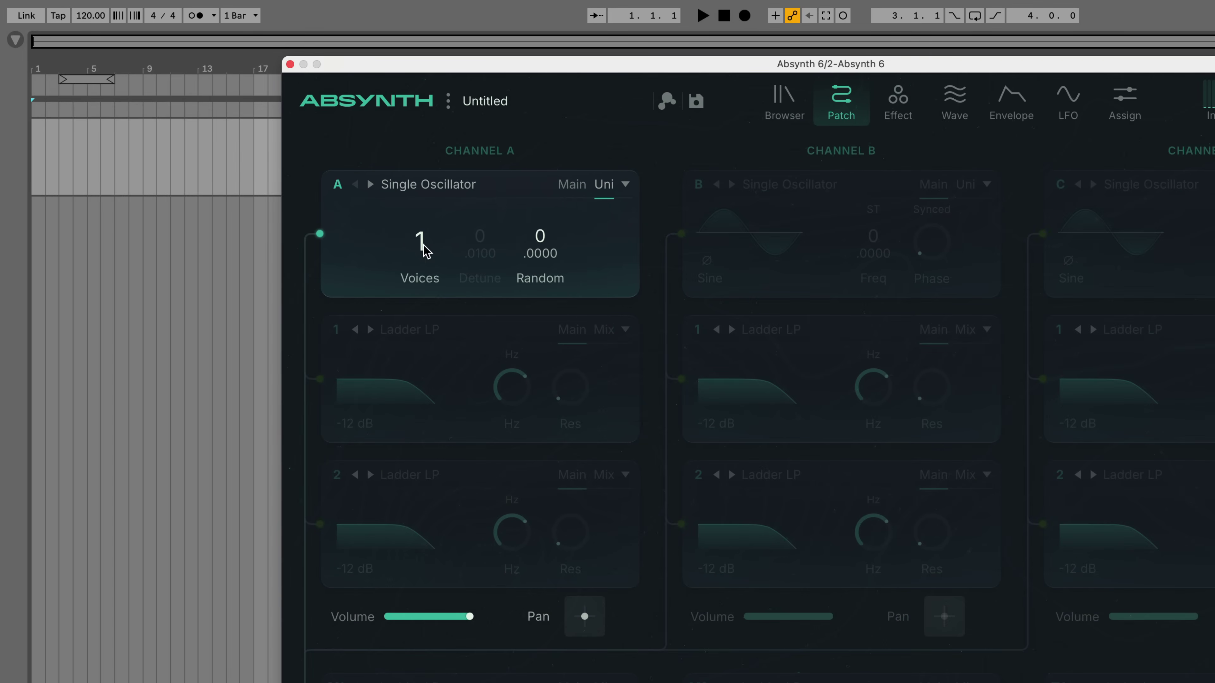
pyautogui.moveTo(419, 241); pyautogui.dragTo(426, 206)
pyautogui.moveTo(480, 252); pyautogui.dragTo(498, 221)
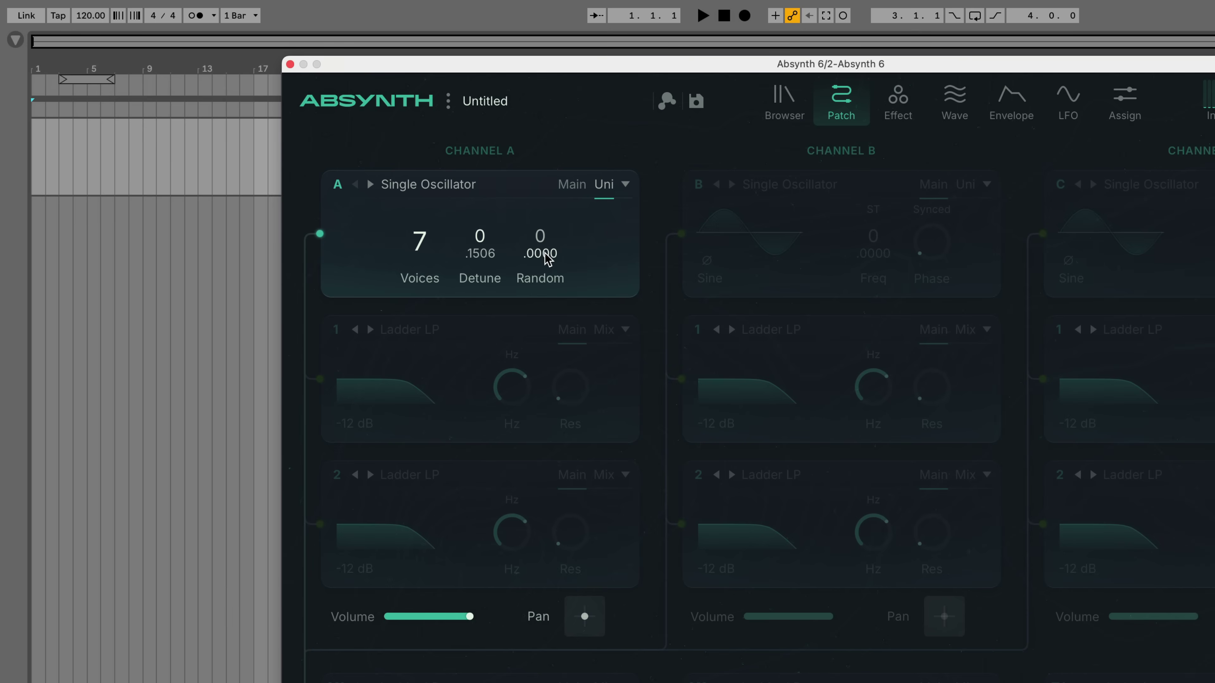
pyautogui.moveTo(547, 259); pyautogui.dragTo(553, 124)
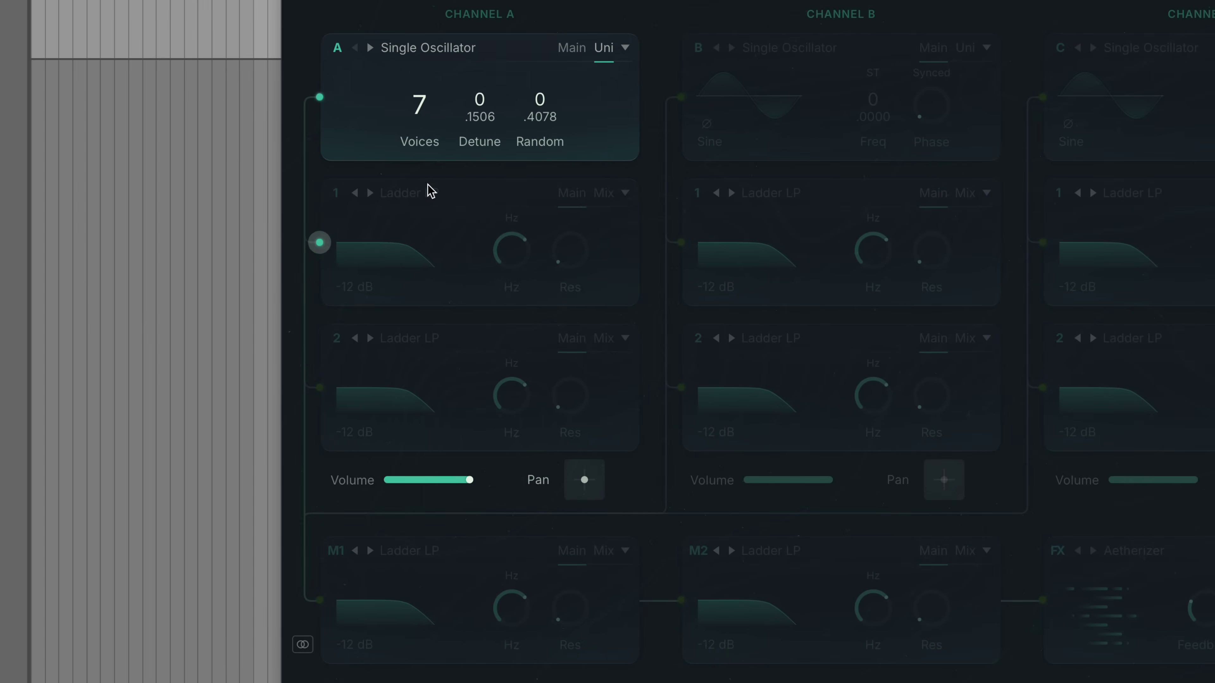
# - Enable Channel A's first processing slot for a Waveshaper, with a Ladder Notch in slot 2
pyautogui.click(302, 235)
pyautogui.click(302, 236)
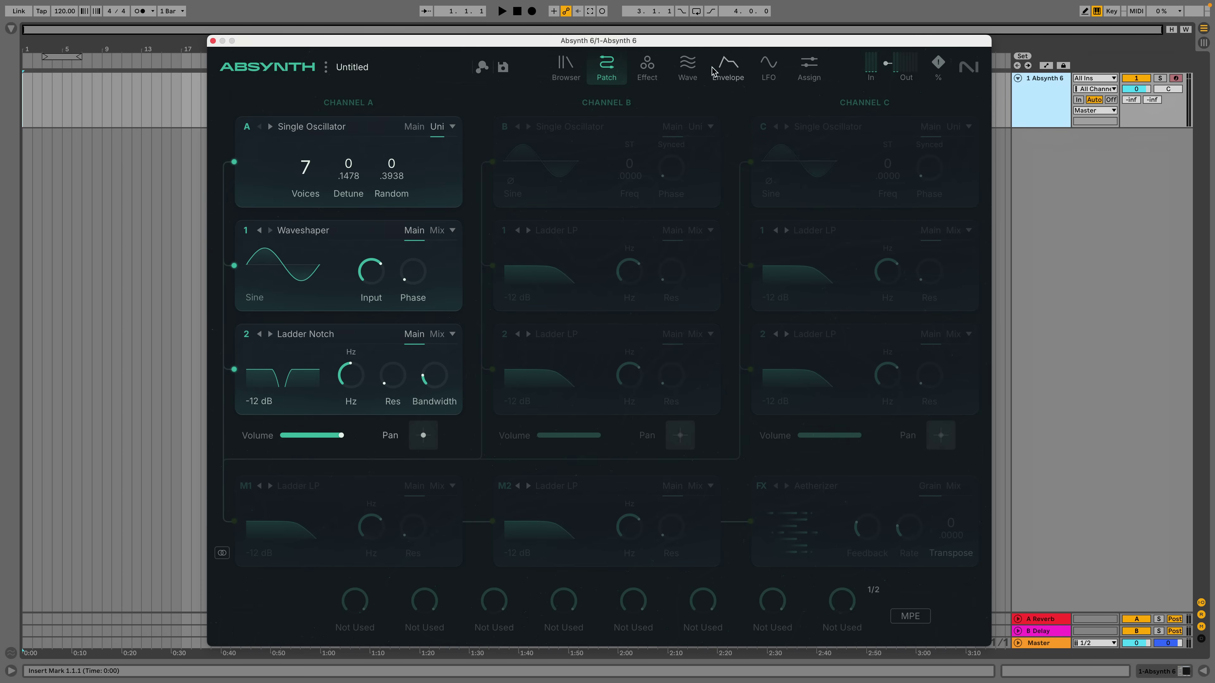
# - Create a new envelope targeting Filter A2 Freq in the envelope editor
pyautogui.click(720, 67)
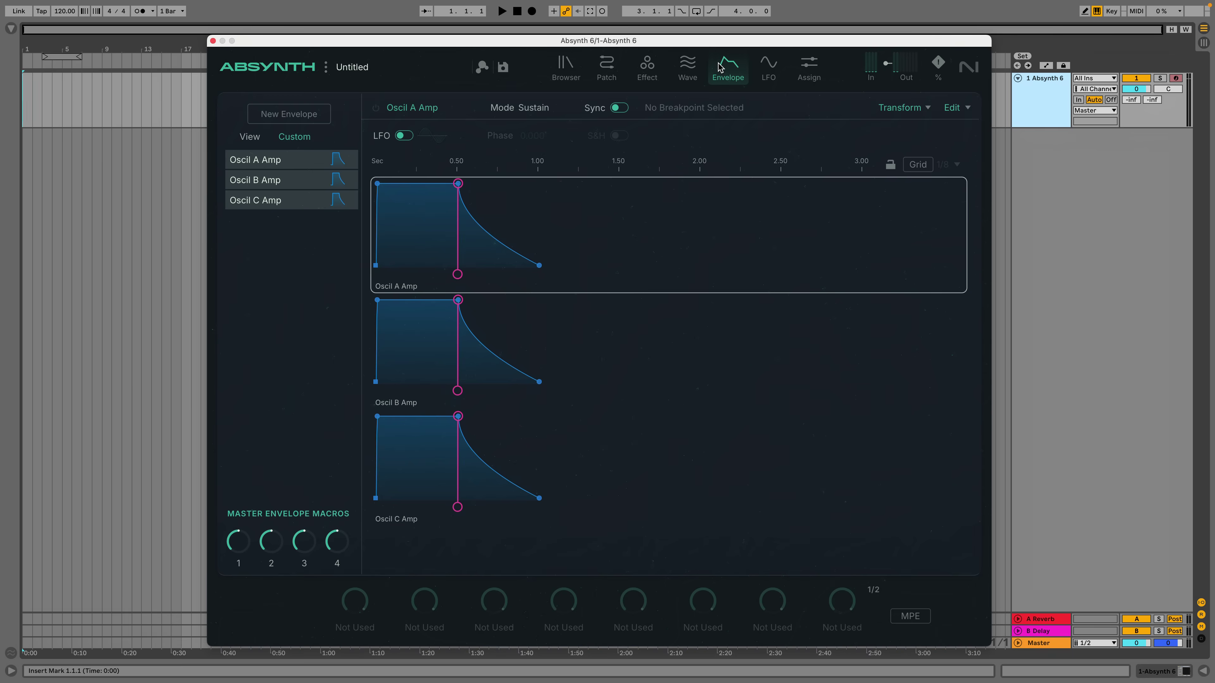
pyautogui.click(317, 120)
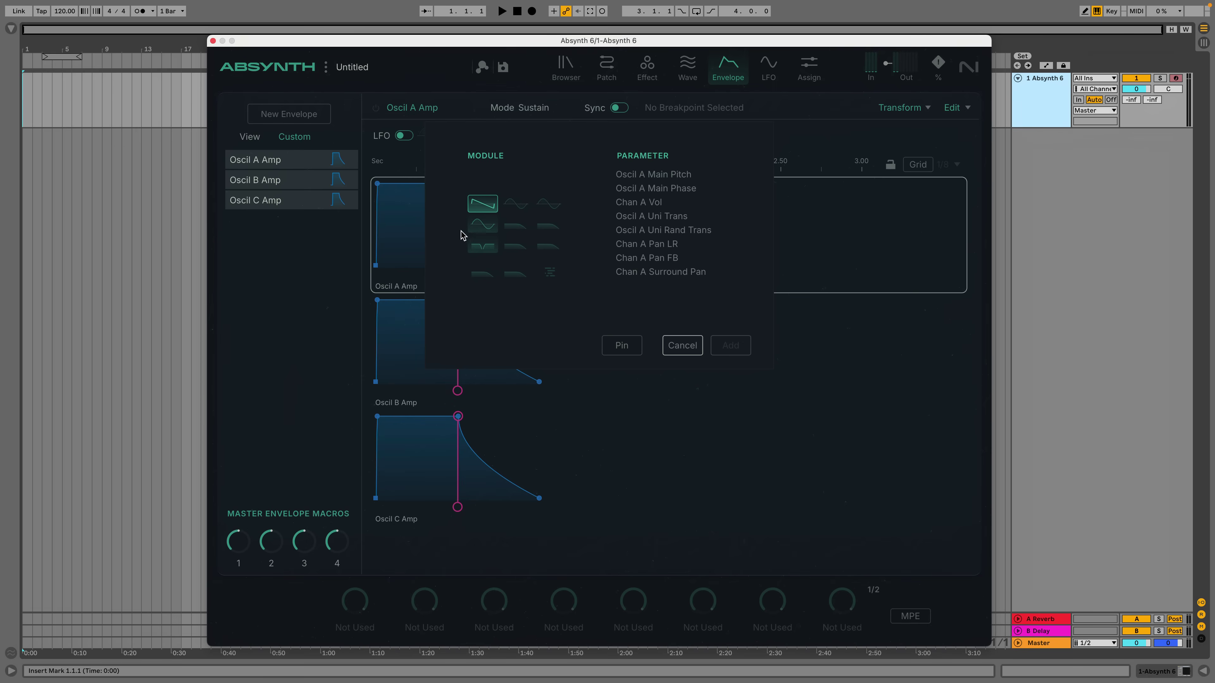
pyautogui.click(485, 245)
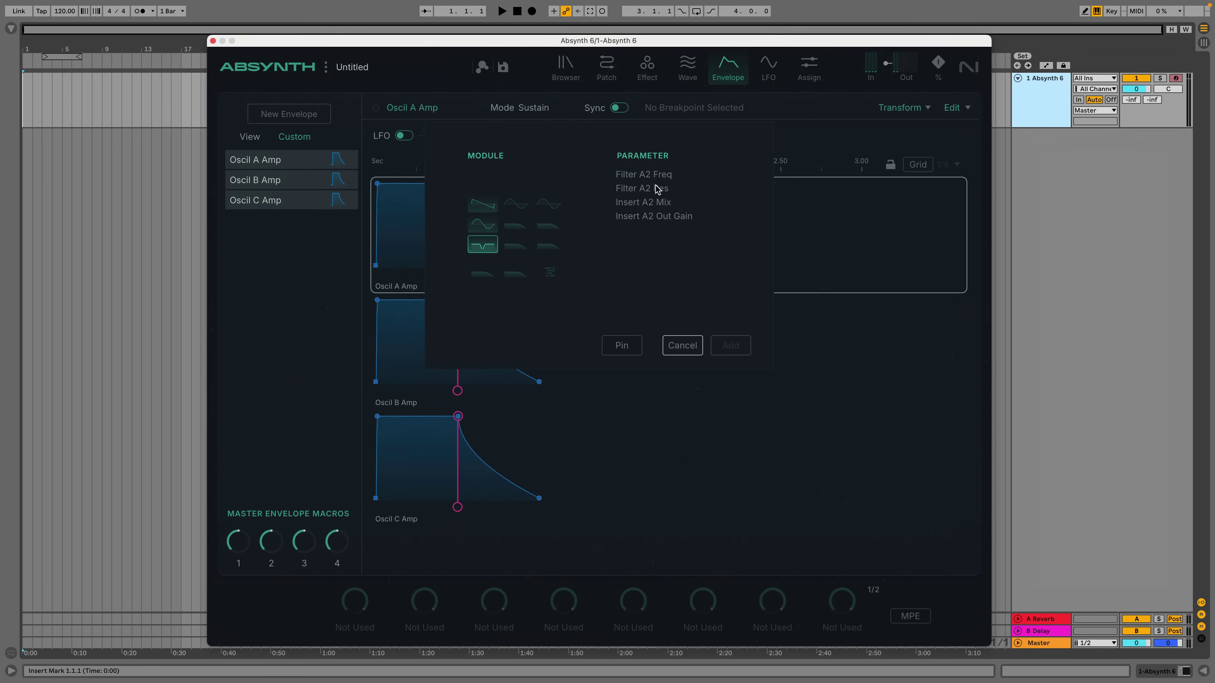
pyautogui.click(661, 177)
pyautogui.click(730, 345)
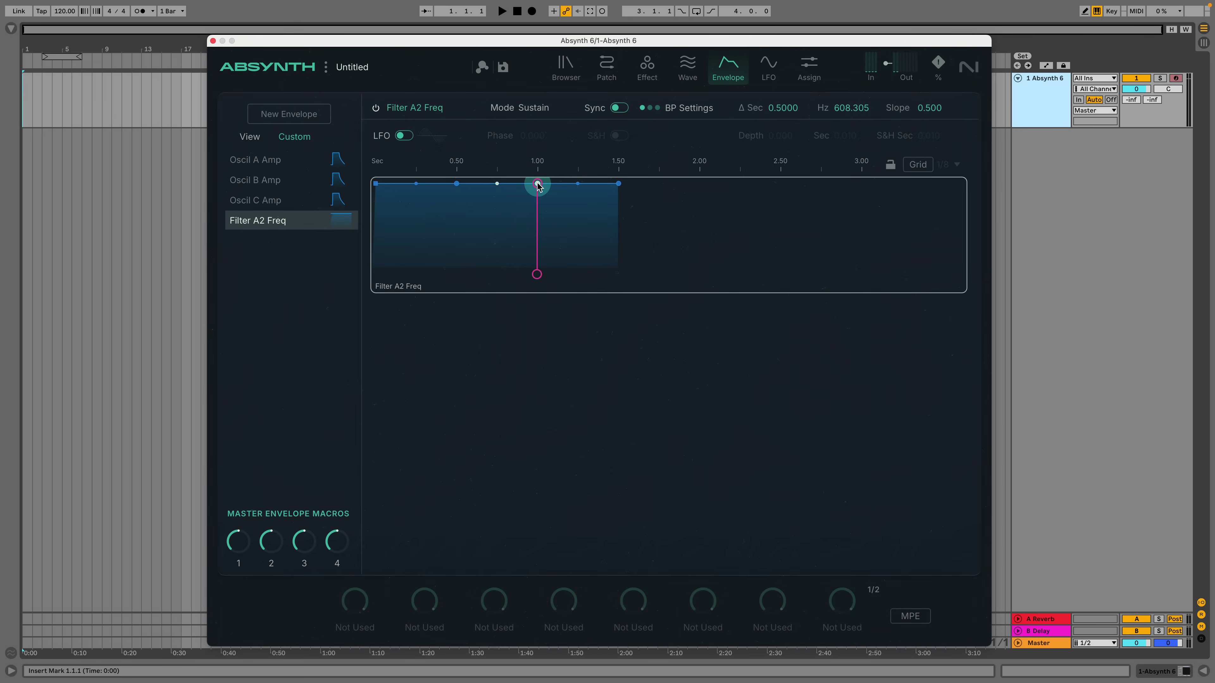
# - Drag the Filter A2 Freq breakpoints into a peak near 2.4 s, a decay and a final upward ramp
pyautogui.moveTo(535, 184); pyautogui.dragTo(719, 184)
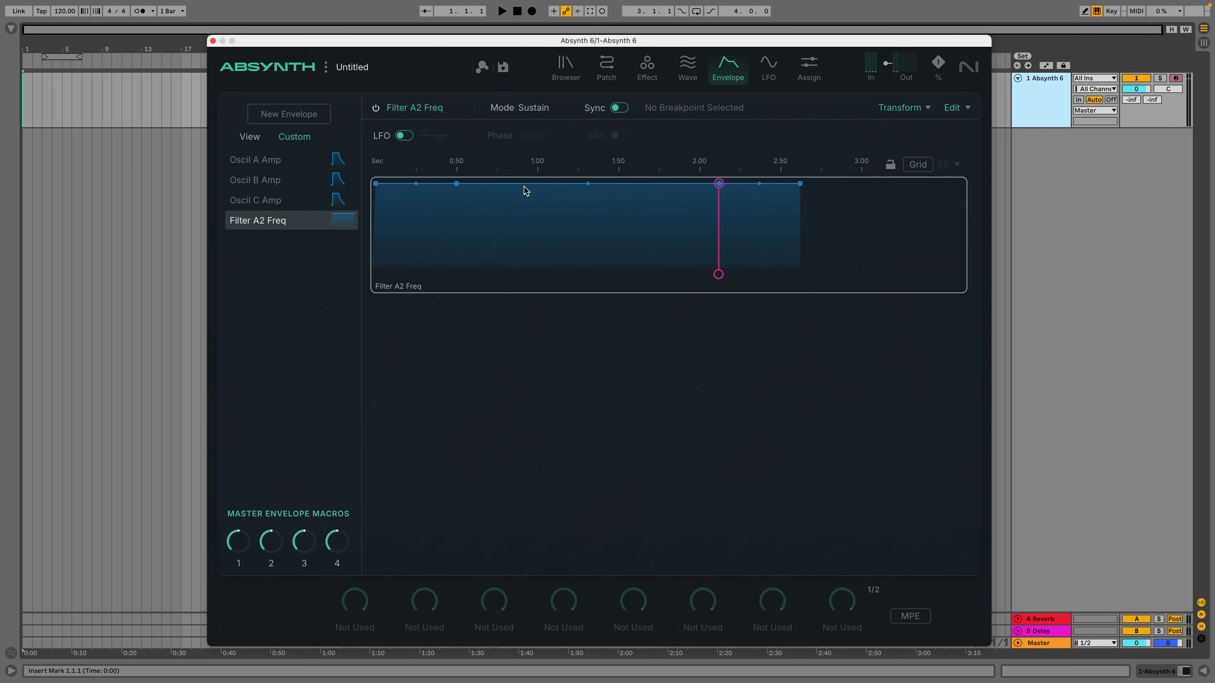
pyautogui.moveTo(522, 185); pyautogui.dragTo(593, 265)
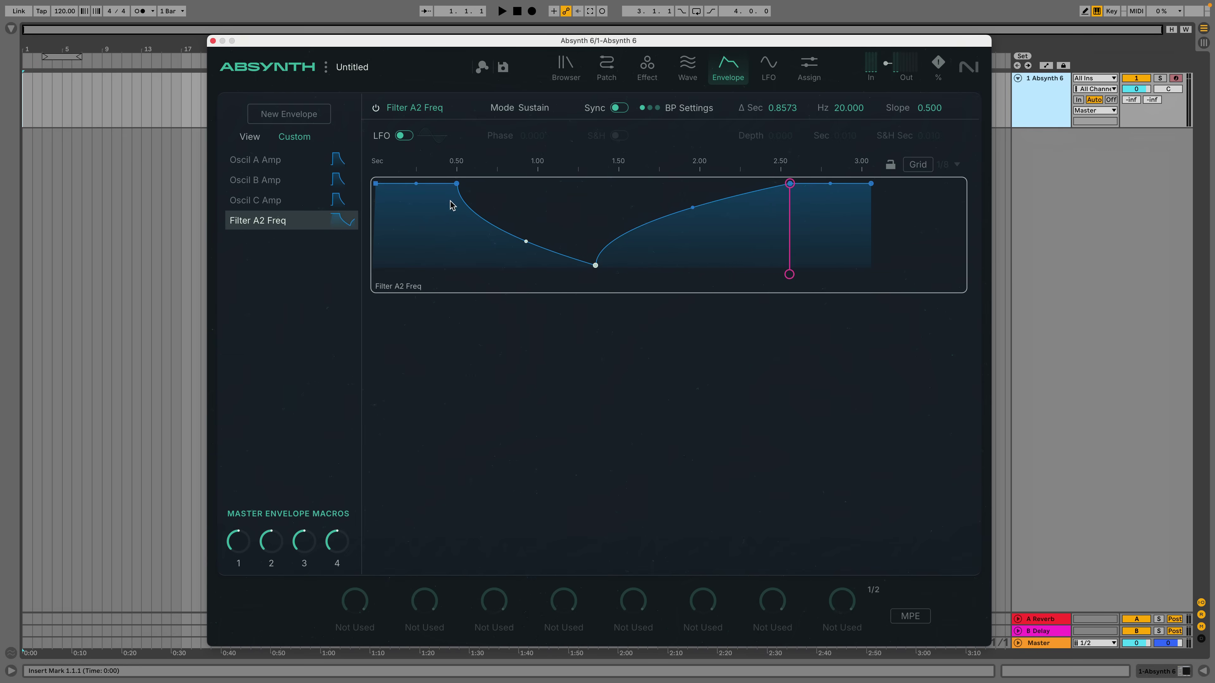
pyautogui.moveTo(456, 184); pyautogui.dragTo(475, 280)
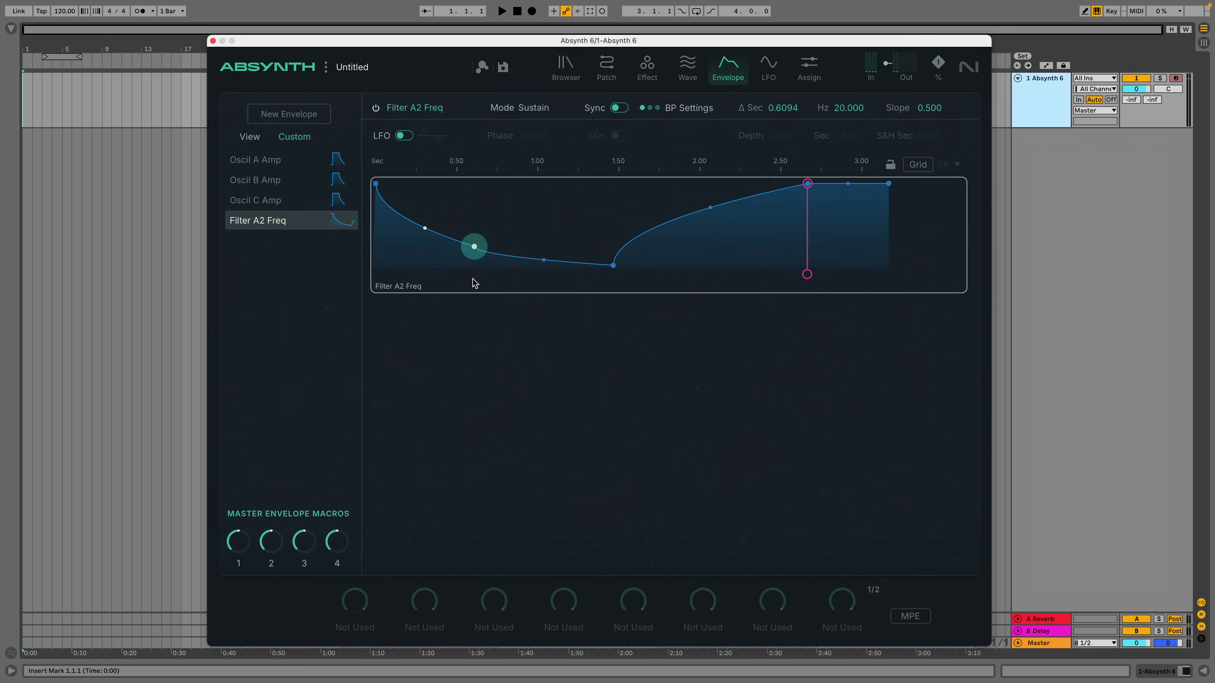
pyautogui.moveTo(605, 265); pyautogui.dragTo(697, 191)
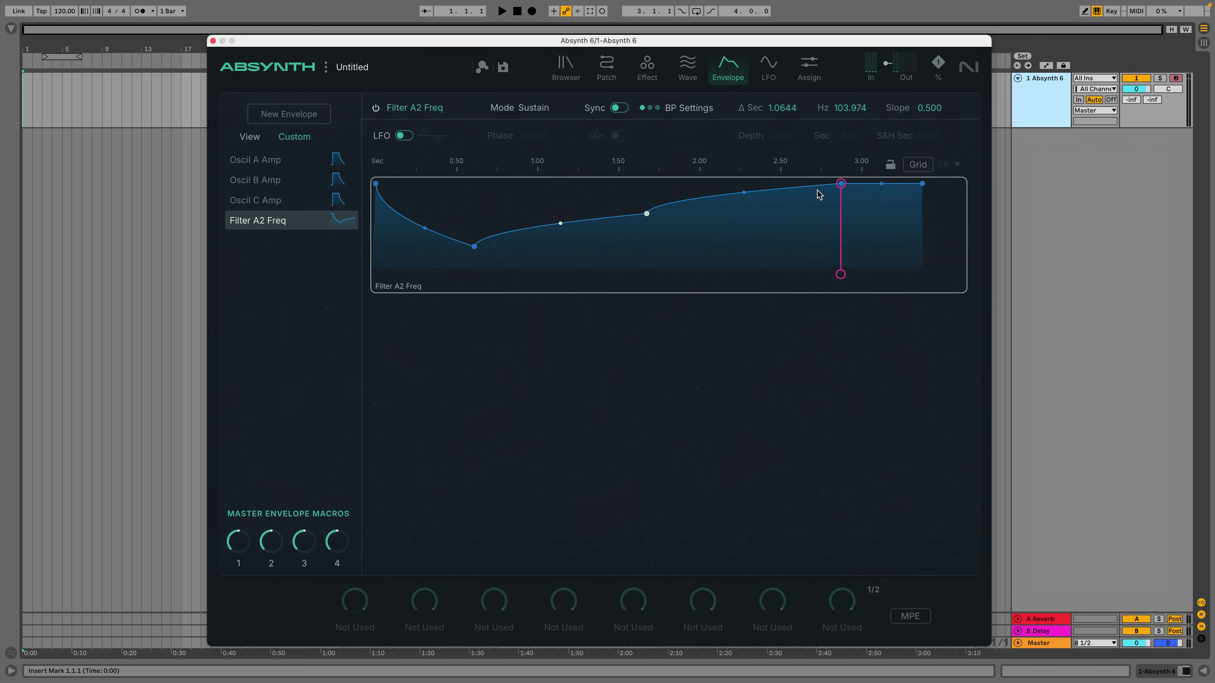
pyautogui.moveTo(809, 189); pyautogui.dragTo(801, 278)
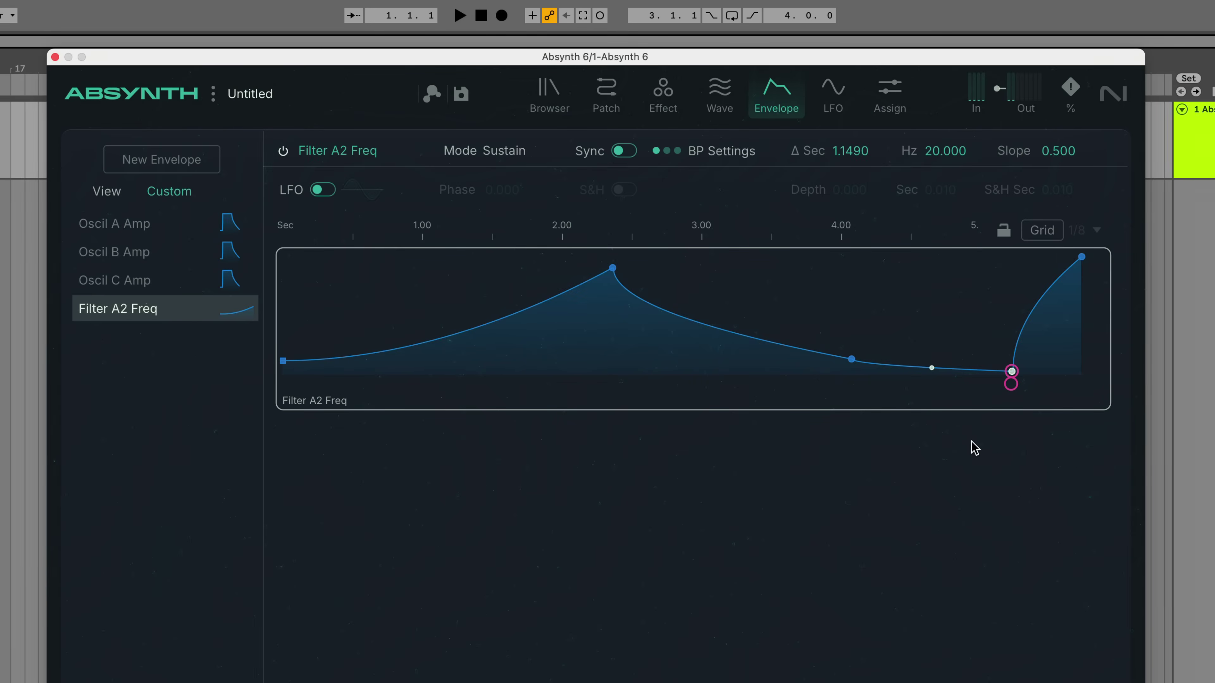
# - Turn on a depth-50 LFO on the Filter A2 Freq envelope and select its peak breakpoint
pyautogui.click(322, 191)
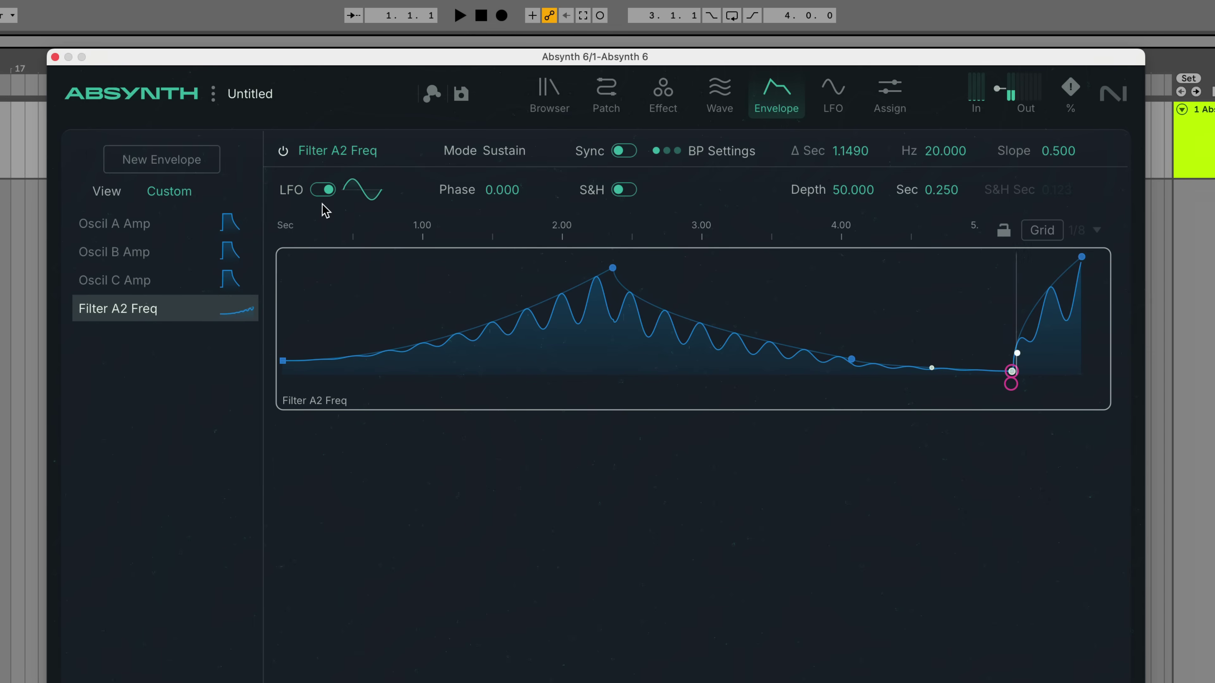
pyautogui.click(613, 268)
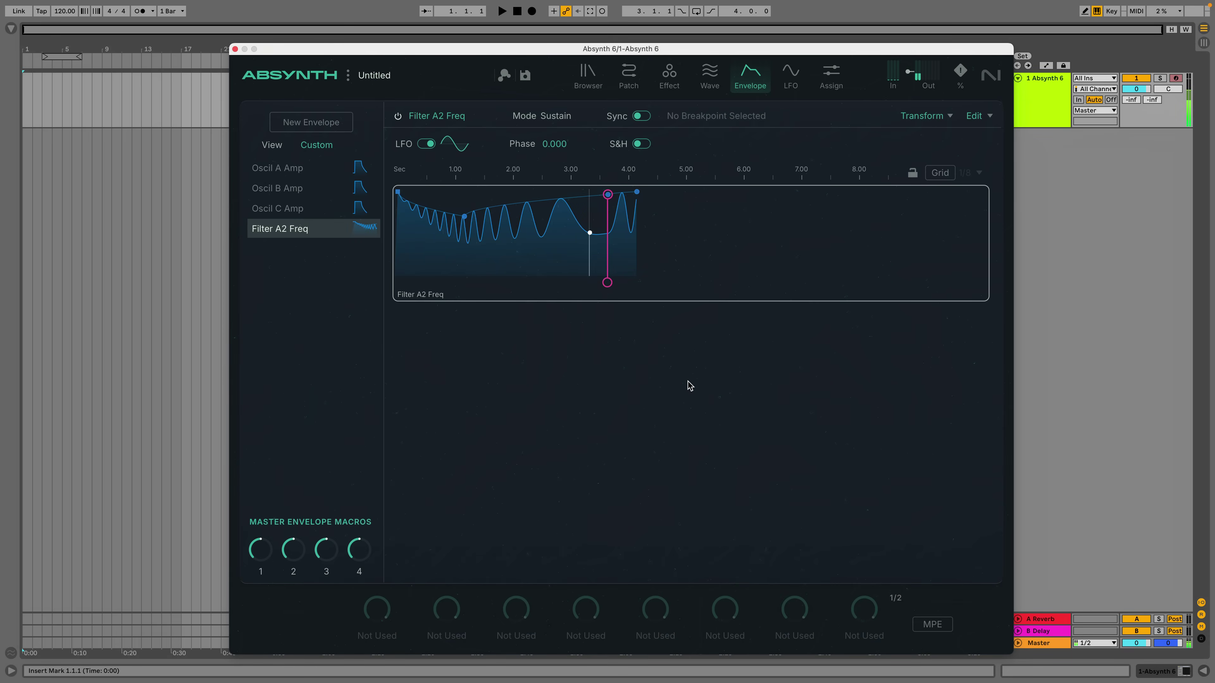
# - In the Patch view, swap Channel A's module 2 from Ladder Notch to Ladder LP
pyautogui.click(632, 72)
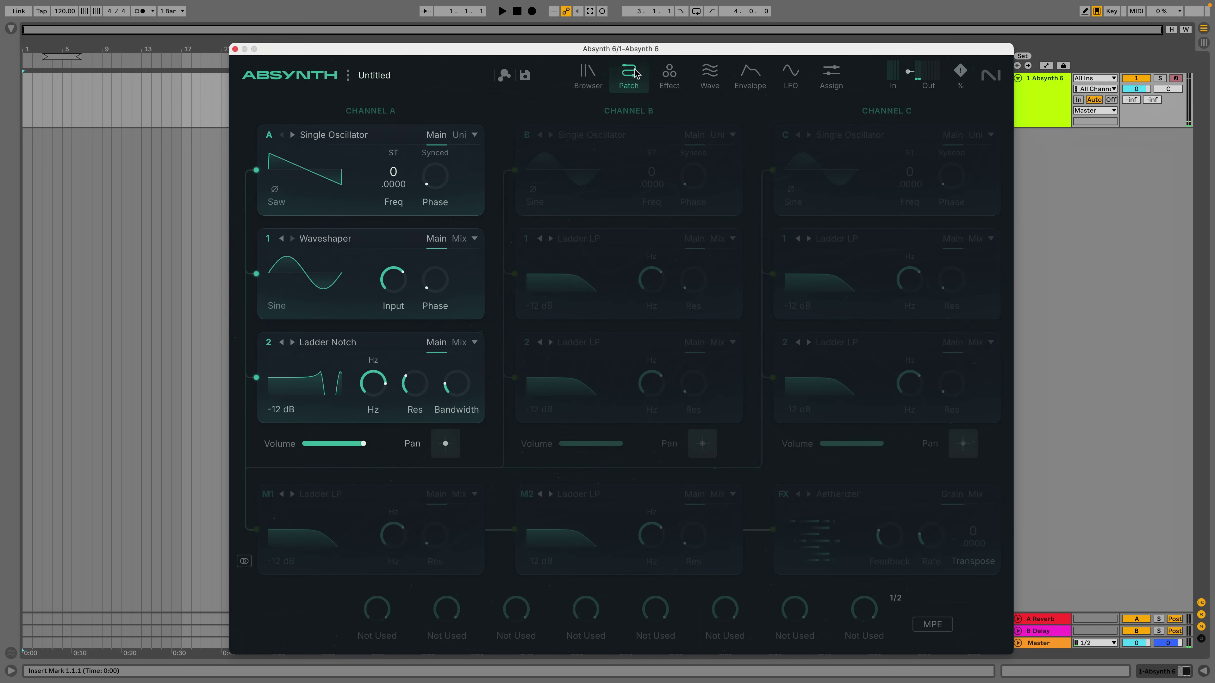
pyautogui.click(329, 342)
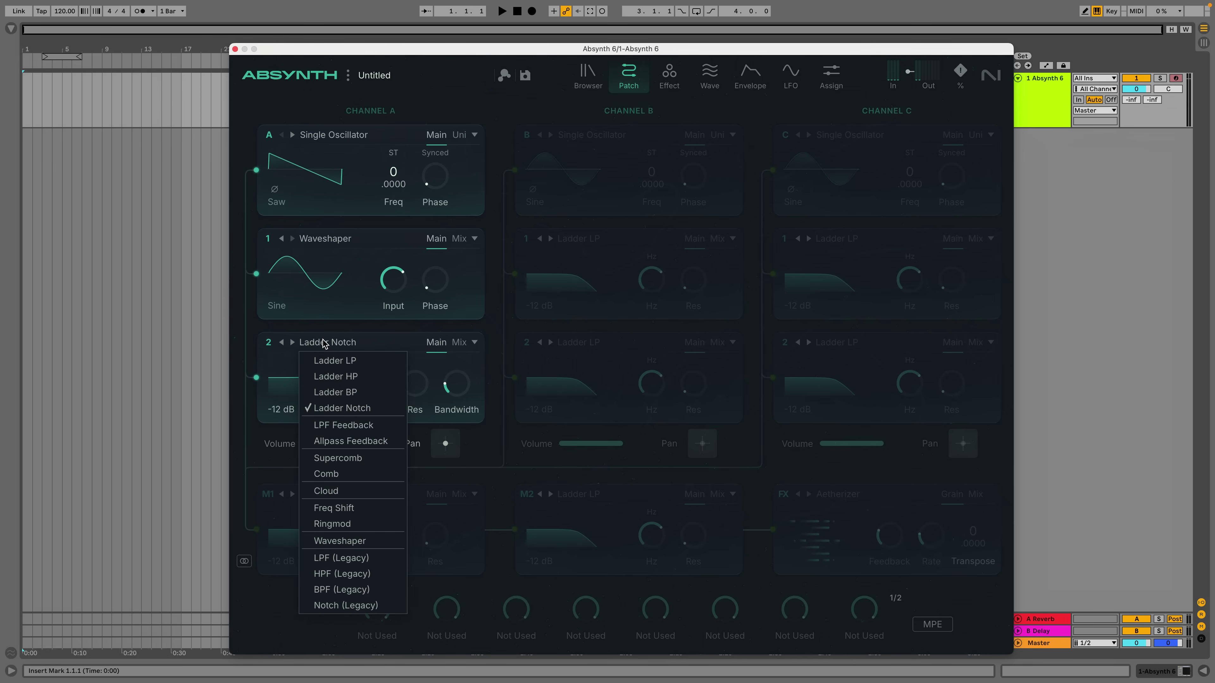
pyautogui.click(333, 360)
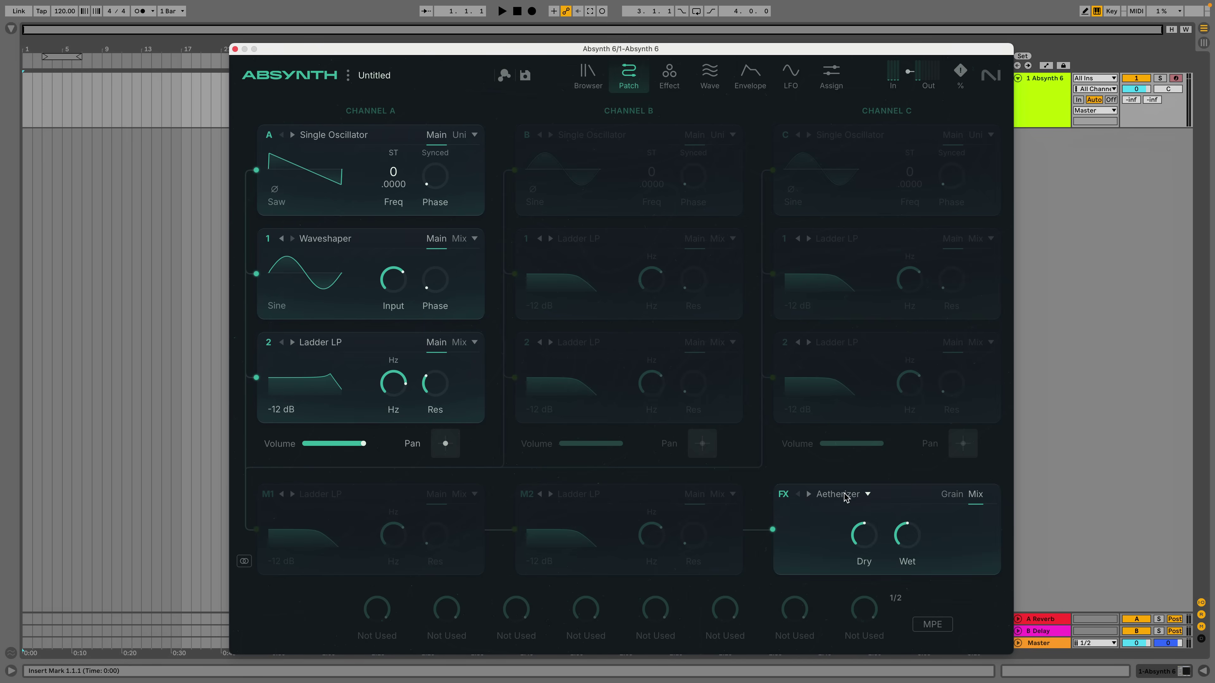
# - Set the master effect to Pipe and lower its wet level
pyautogui.click(846, 495)
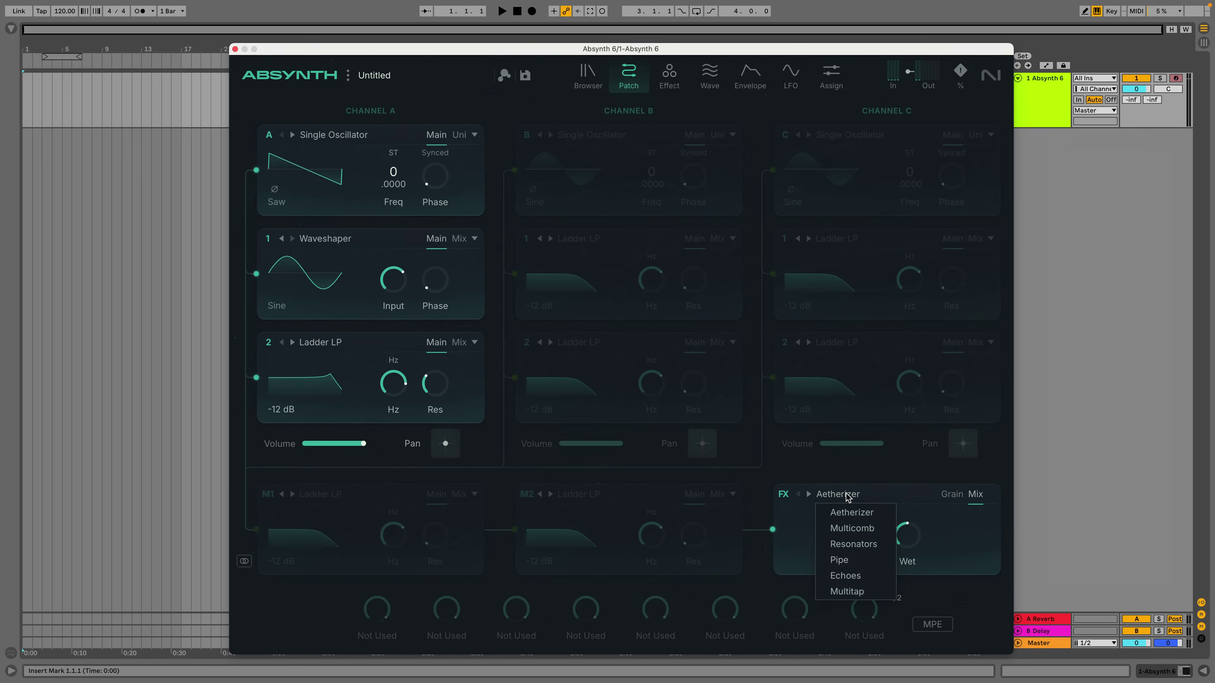
pyautogui.click(854, 560)
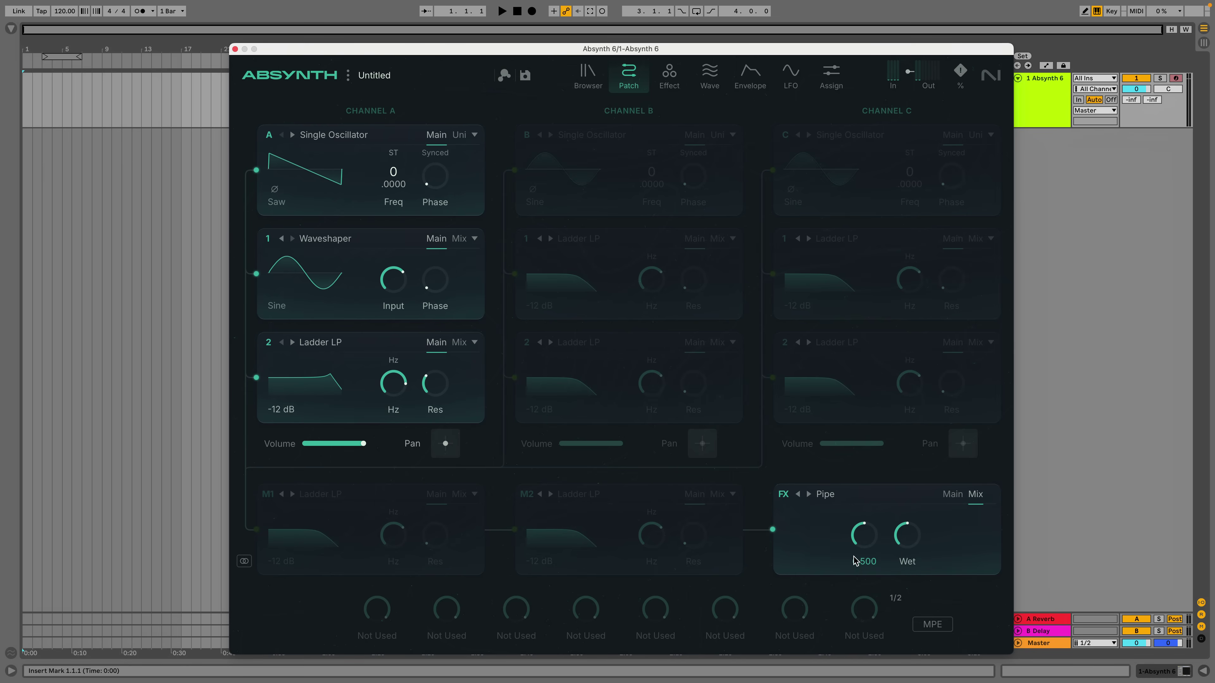
pyautogui.moveTo(907, 534); pyautogui.dragTo(891, 604)
# - Adjust Pipe's delay time and feedback, then bypass and re-enable it to compare
pyautogui.click(952, 494)
pyautogui.moveTo(930, 535); pyautogui.dragTo(911, 639)
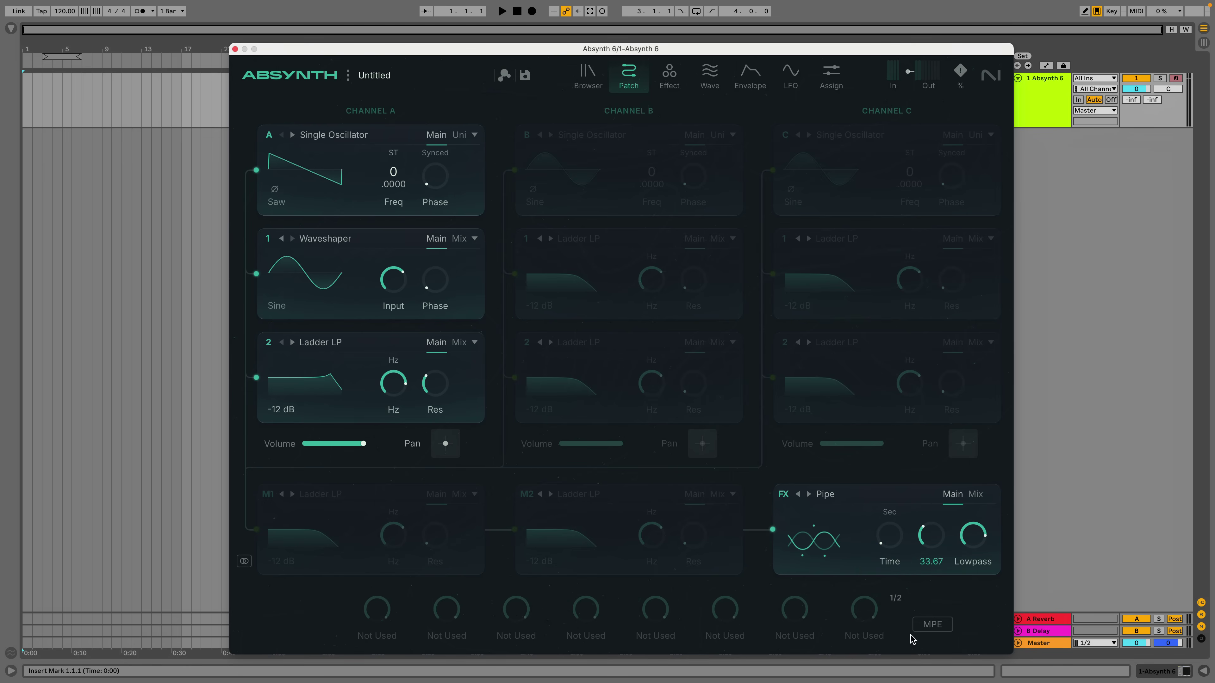
pyautogui.moveTo(889, 535); pyautogui.dragTo(880, 437)
pyautogui.moveTo(933, 524)
pyautogui.mouseDown()
pyautogui.moveTo(920, 535)
pyautogui.moveTo(928, 576)
pyautogui.moveTo(940, 545)
pyautogui.mouseUp()
pyautogui.click(773, 529)
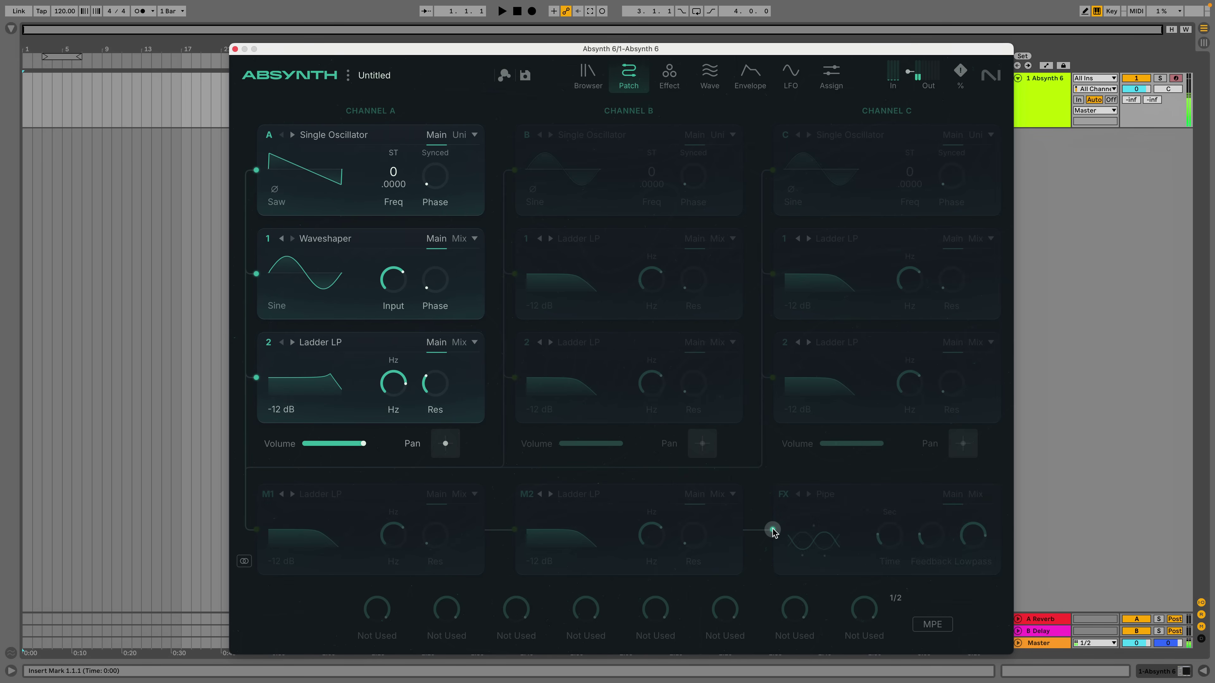
pyautogui.click(772, 529)
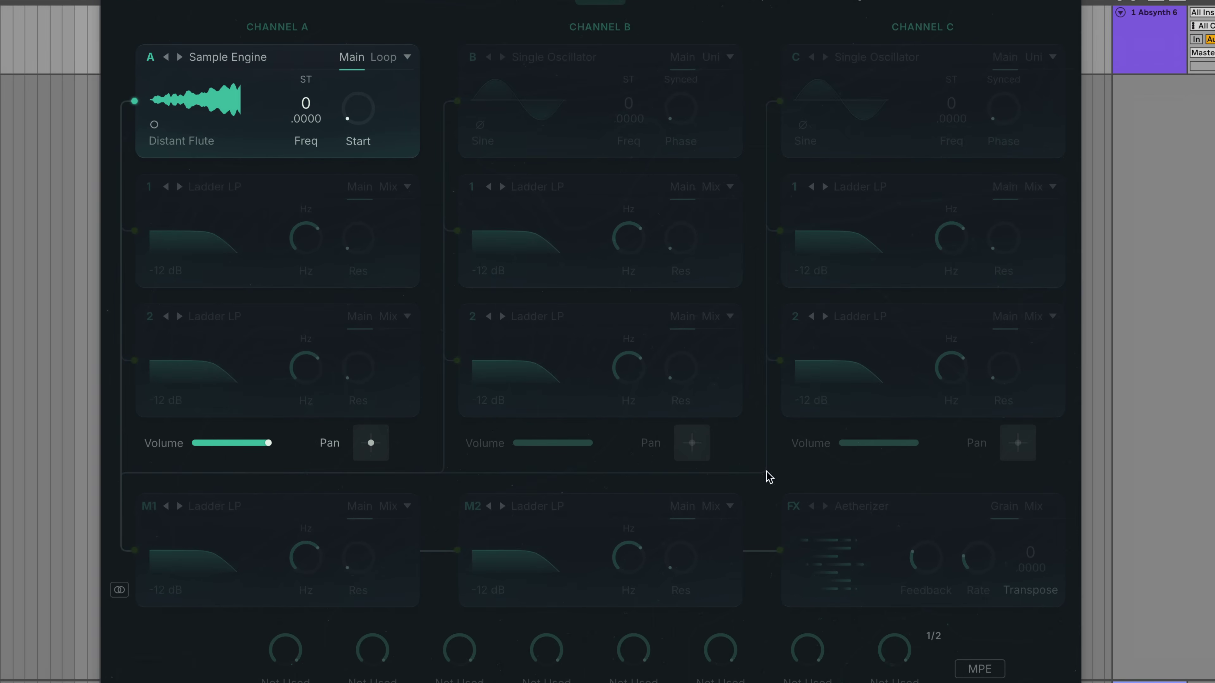
# - Activate Aetherizer on the Distant Flute patch, raise its feedback and set Transpose to -12
pyautogui.click(746, 509)
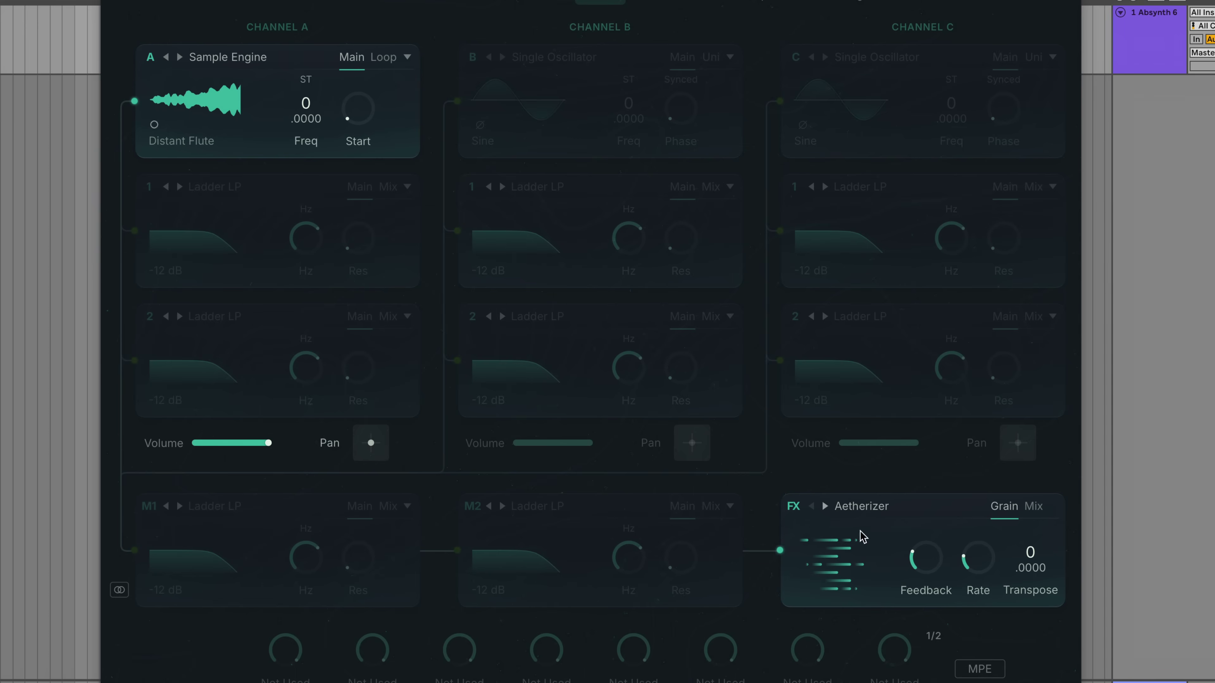
pyautogui.moveTo(926, 564); pyautogui.dragTo(936, 445)
pyautogui.moveTo(1031, 557); pyautogui.dragTo(1036, 632)
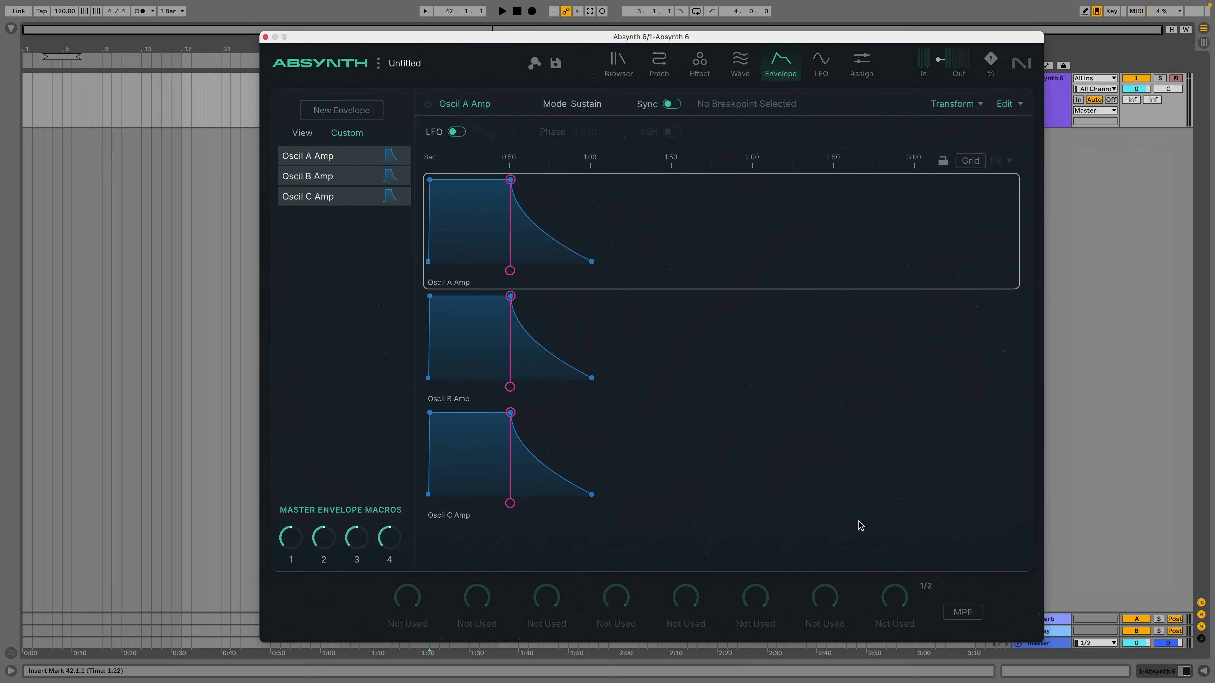
# - Generate 16 AR pulses at 160 BPM on the Oscil A, B and C amp envelopes
pyautogui.click(954, 104)
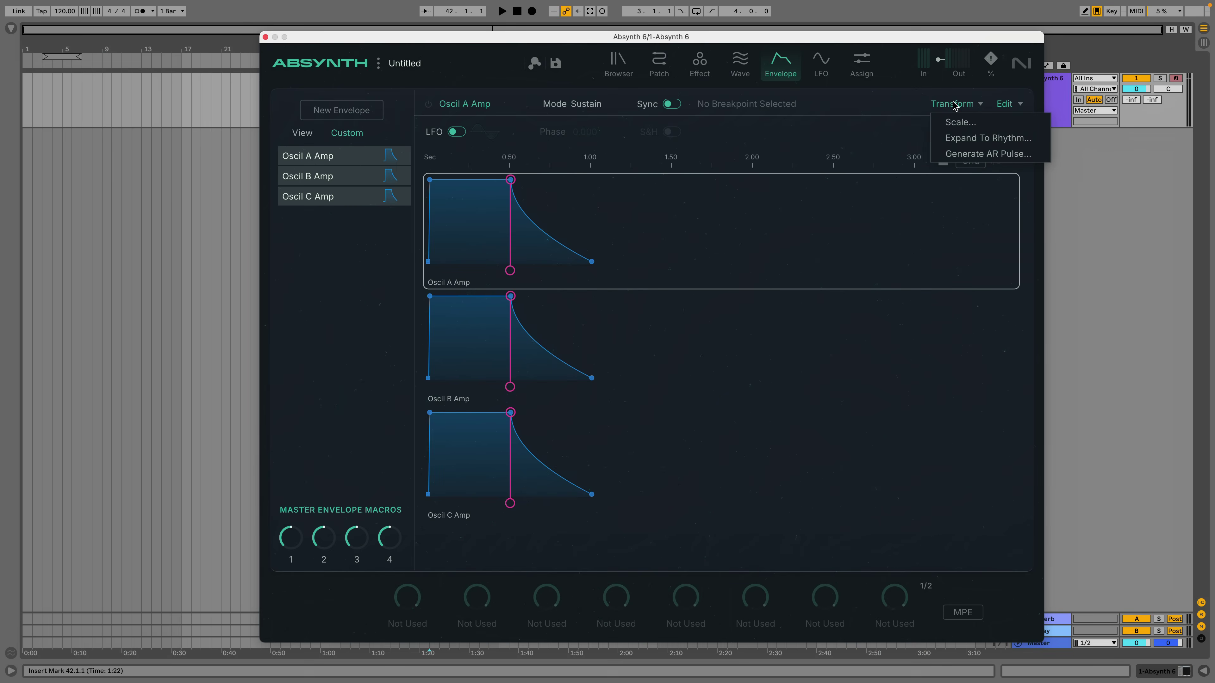
pyautogui.click(989, 154)
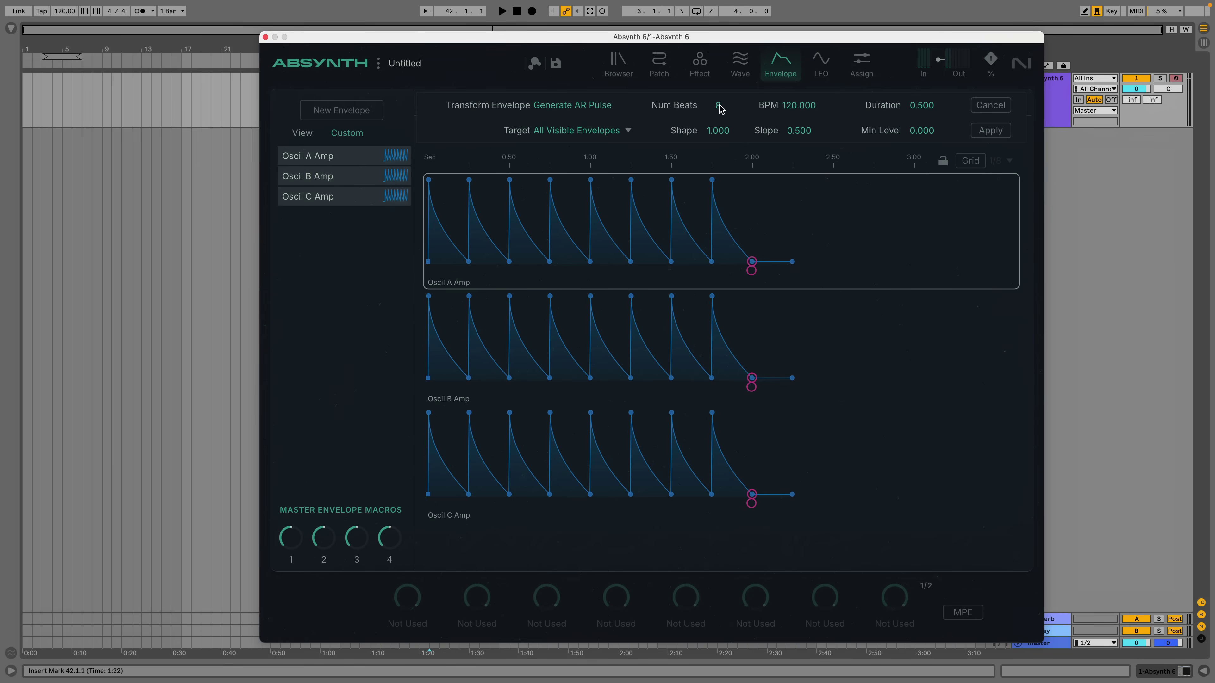
pyautogui.moveTo(720, 107); pyautogui.dragTo(727, 77)
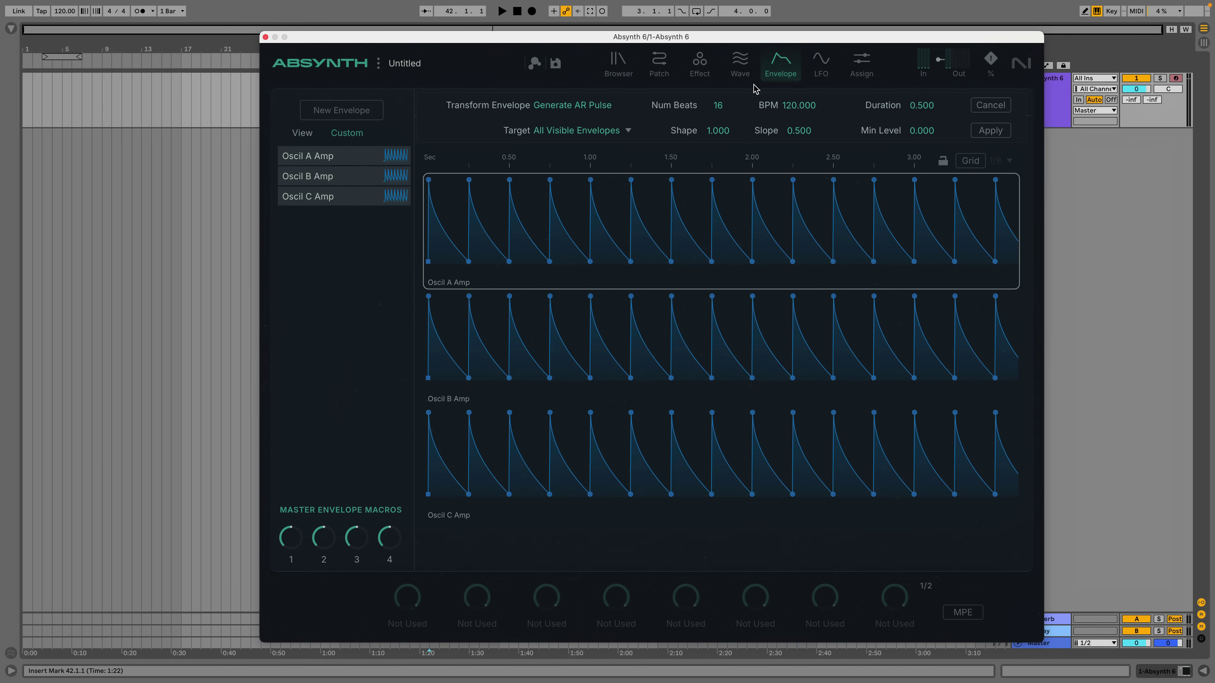
pyautogui.doubleClick(793, 104)
pyautogui.write('1')
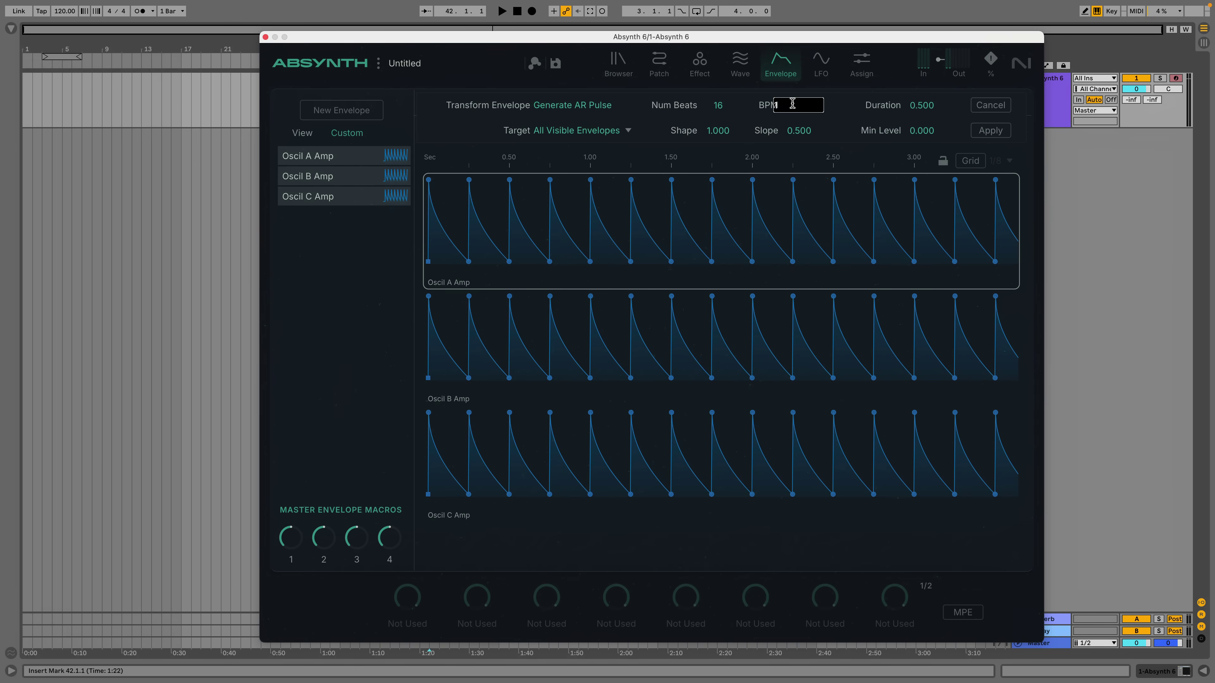
pyautogui.write('60')
pyautogui.press('Return')
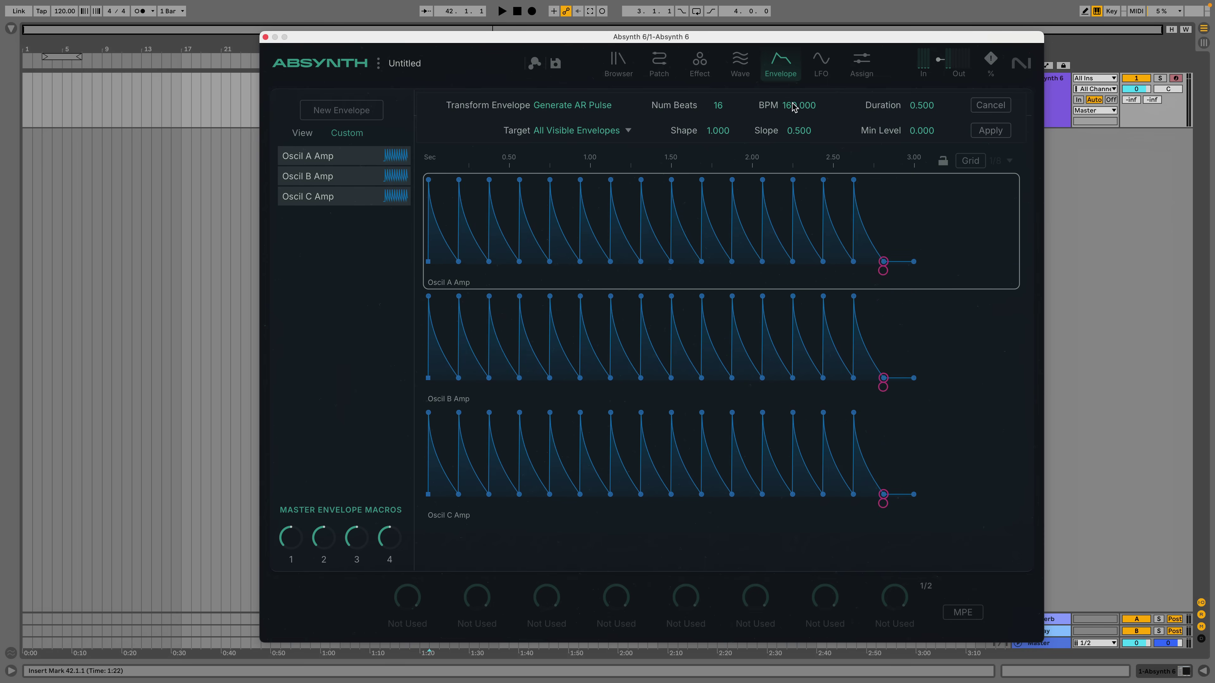
pyautogui.click(981, 131)
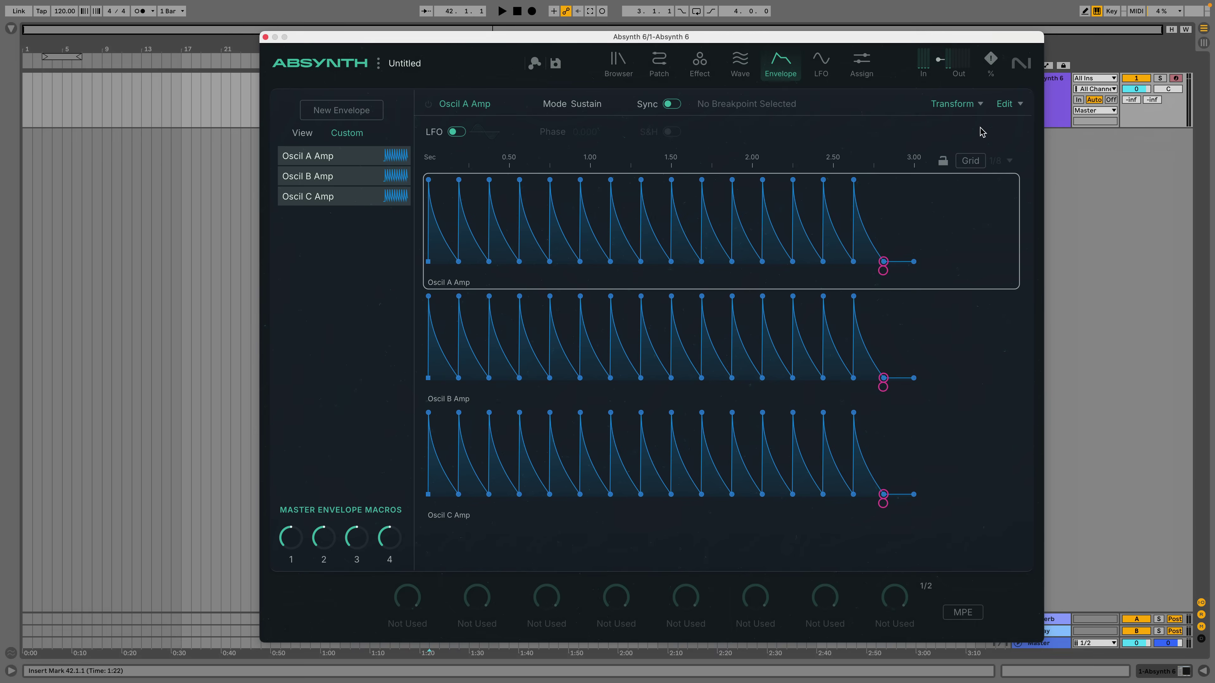
# - Set the amp envelope Mode to Loop so the pulse train repeats continuously
pyautogui.click(588, 105)
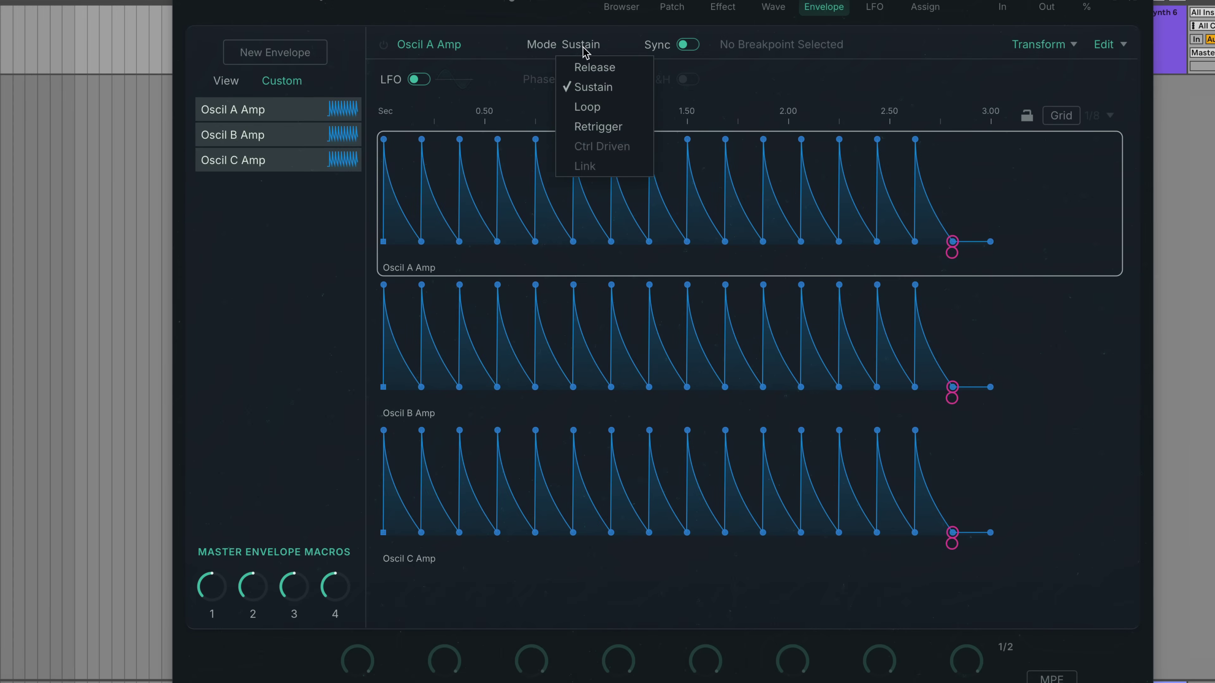
pyautogui.click(587, 106)
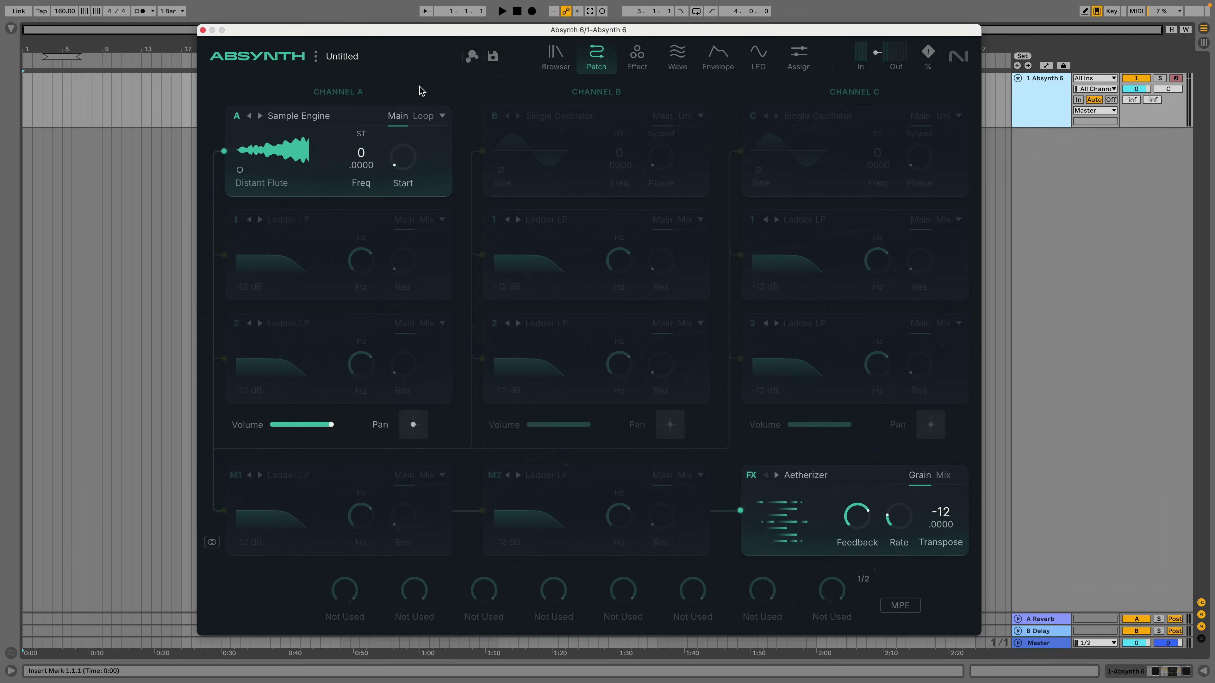
# - Make Channel B an FM Oscillator tuned up 12 semitones with a higher FM index
pyautogui.click(555, 119)
pyautogui.click(554, 119)
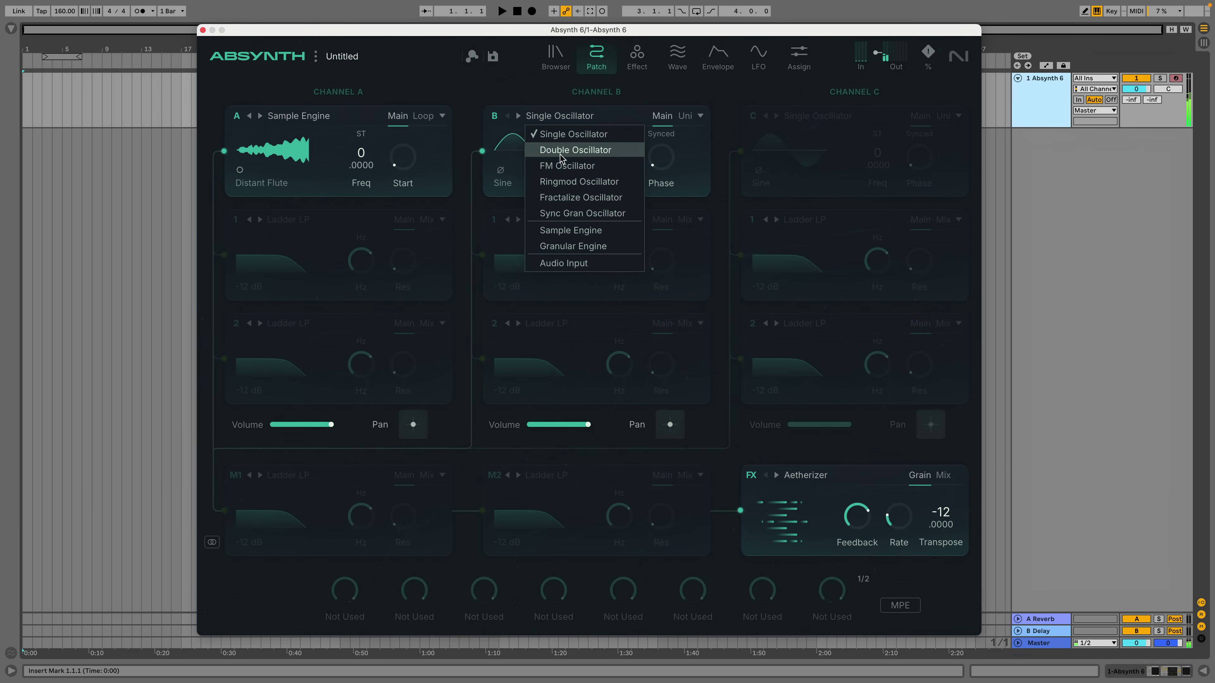
pyautogui.click(615, 163)
pyautogui.moveTo(616, 163); pyautogui.dragTo(605, 96)
pyautogui.moveTo(640, 152)
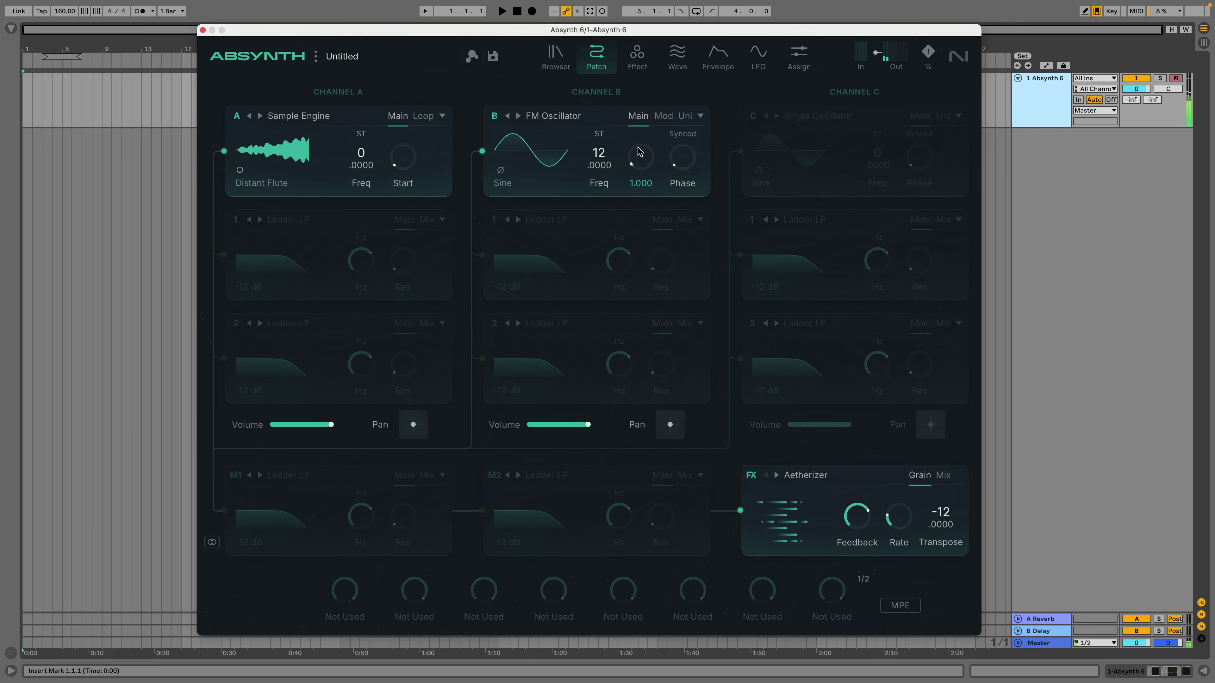
pyautogui.moveTo(640, 157); pyautogui.dragTo(705, 148)
# - Route LFO 1's second target to Oscil Mod Index/Bal at full depth, 5-second rate
pyautogui.click(758, 55)
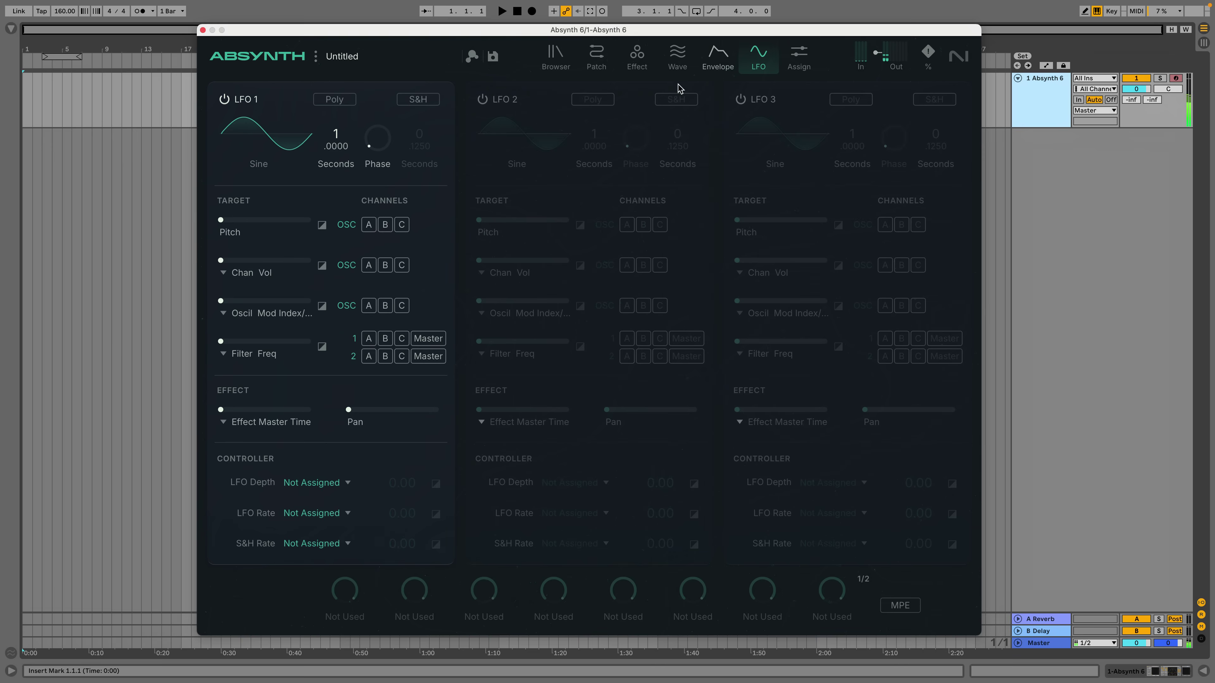
pyautogui.click(225, 276)
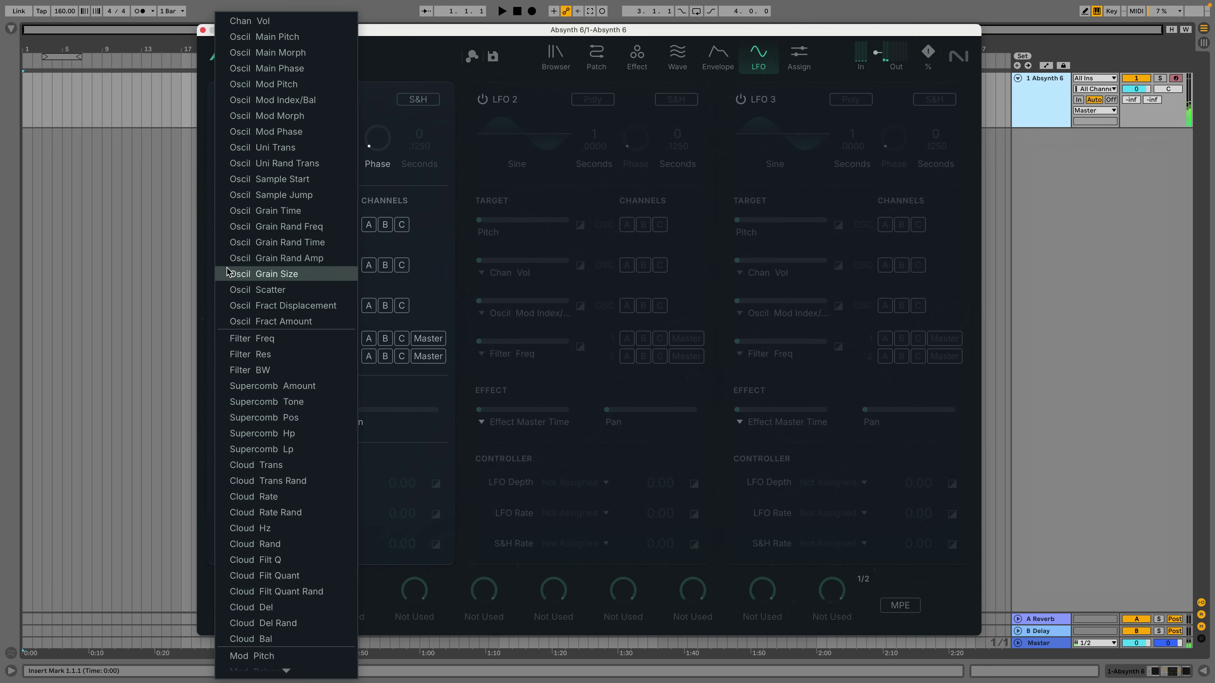
pyautogui.click(318, 102)
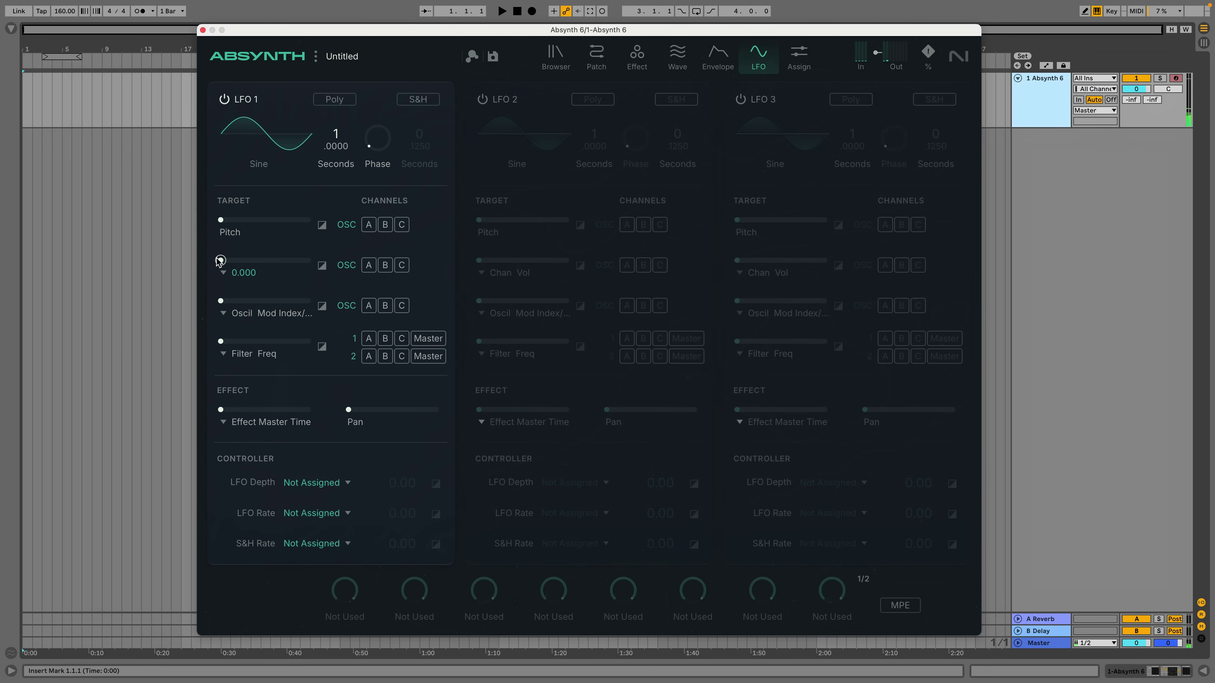
pyautogui.moveTo(241, 260); pyautogui.dragTo(461, 249)
pyautogui.scroll(4, 336, 141)
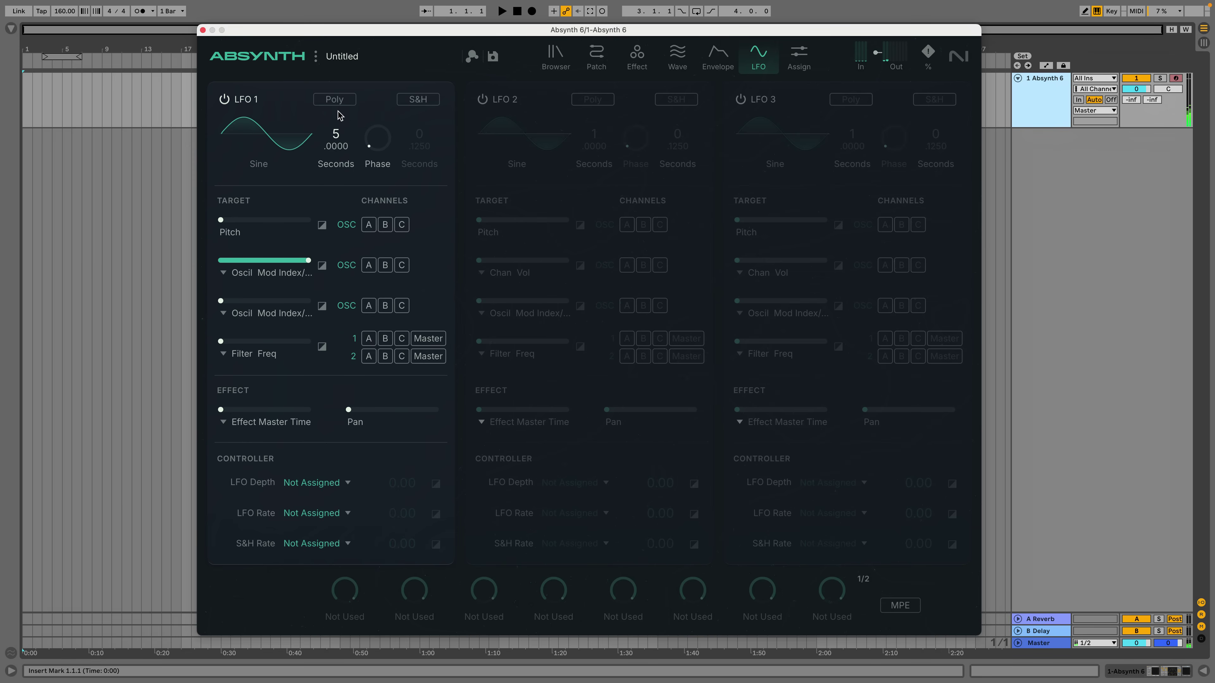
# - Clear the Flute type filter and set Dark/Bright from 0.483 and Soft/Aggressive from 0.489
pyautogui.click(555, 56)
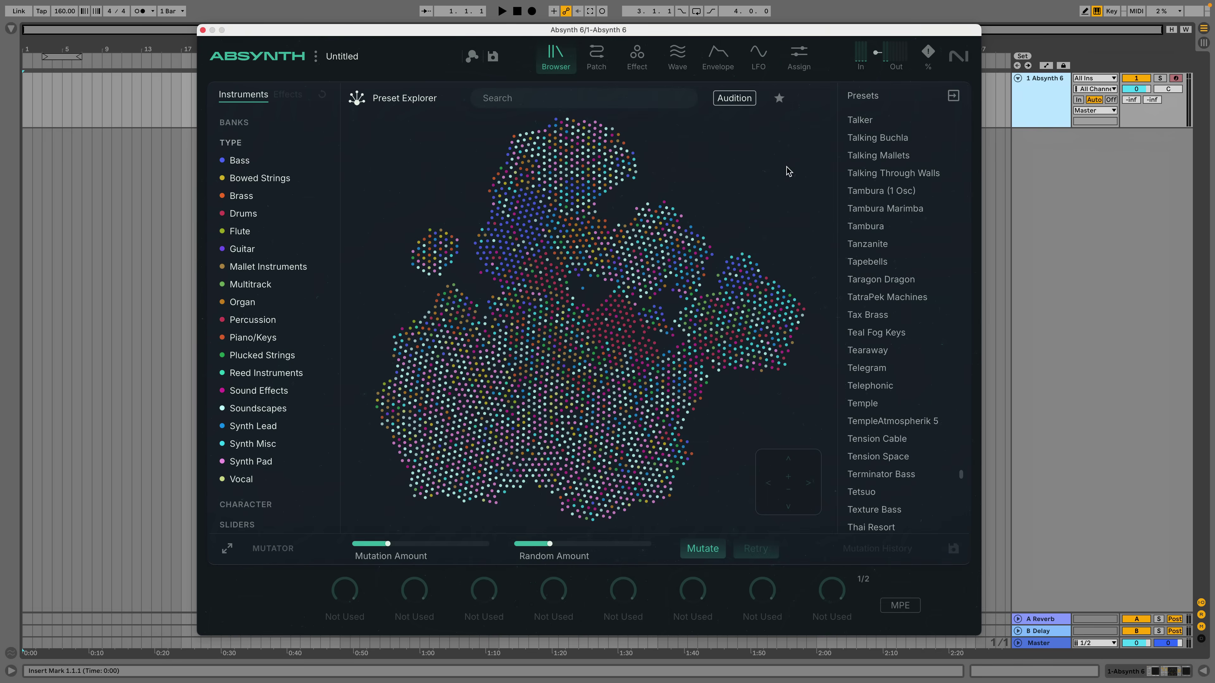
pyautogui.click(547, 205)
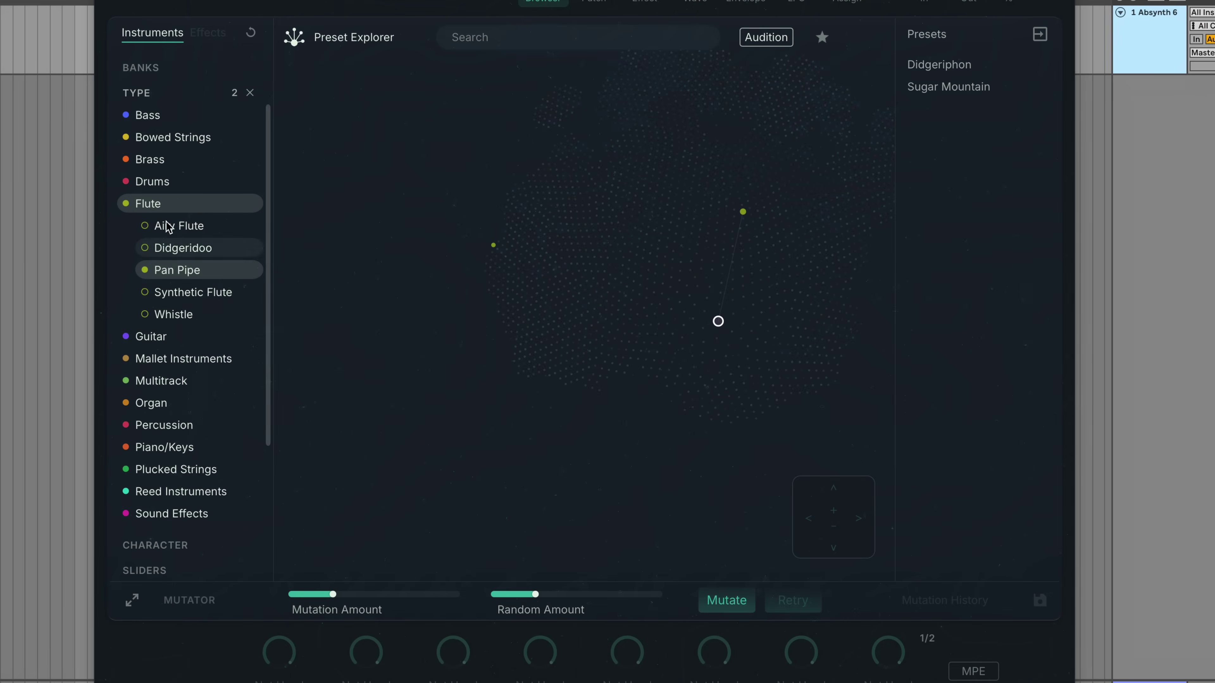
pyautogui.click(250, 93)
pyautogui.click(148, 571)
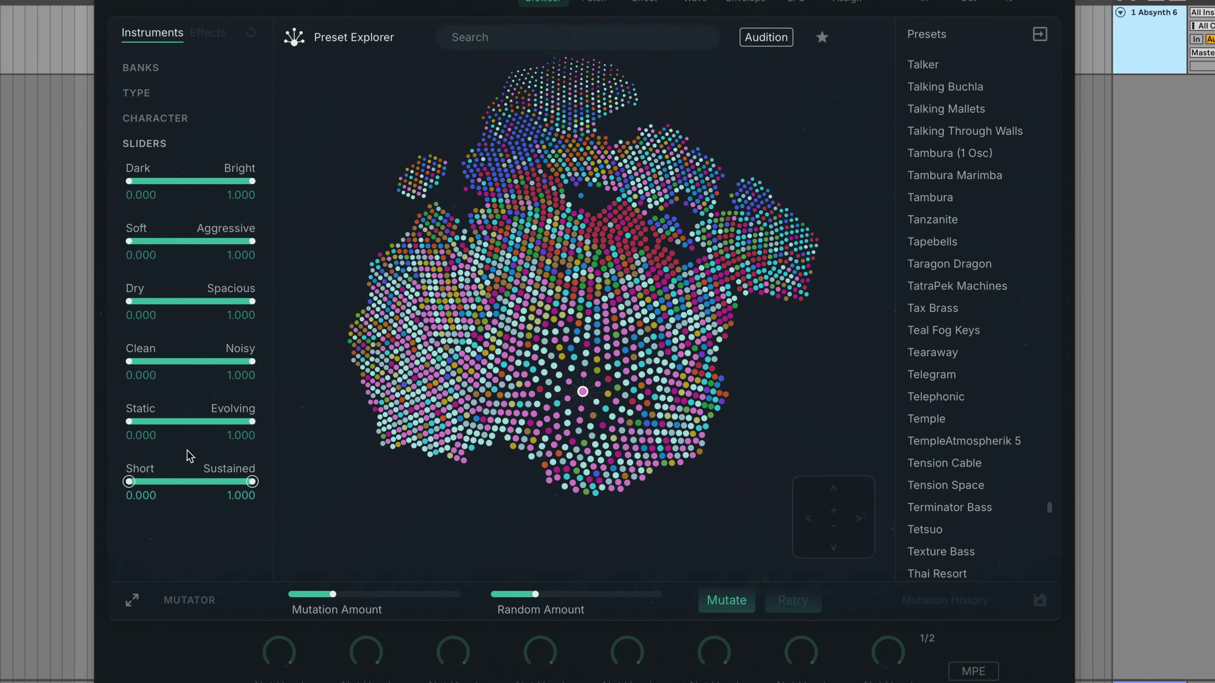
pyautogui.moveTo(149, 243); pyautogui.dragTo(193, 242)
pyautogui.moveTo(130, 181); pyautogui.dragTo(196, 188)
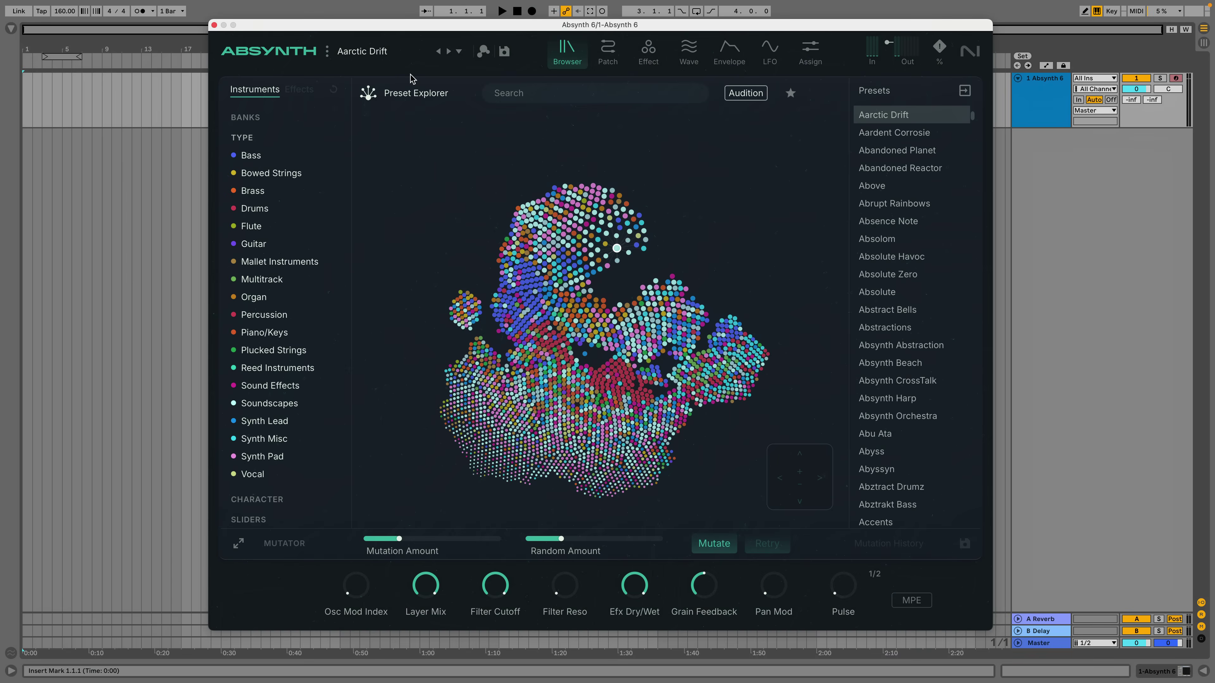
# - Limit the Preset Explorer to the Absynth 6 bank, shown as a detailed list
pyautogui.click(245, 117)
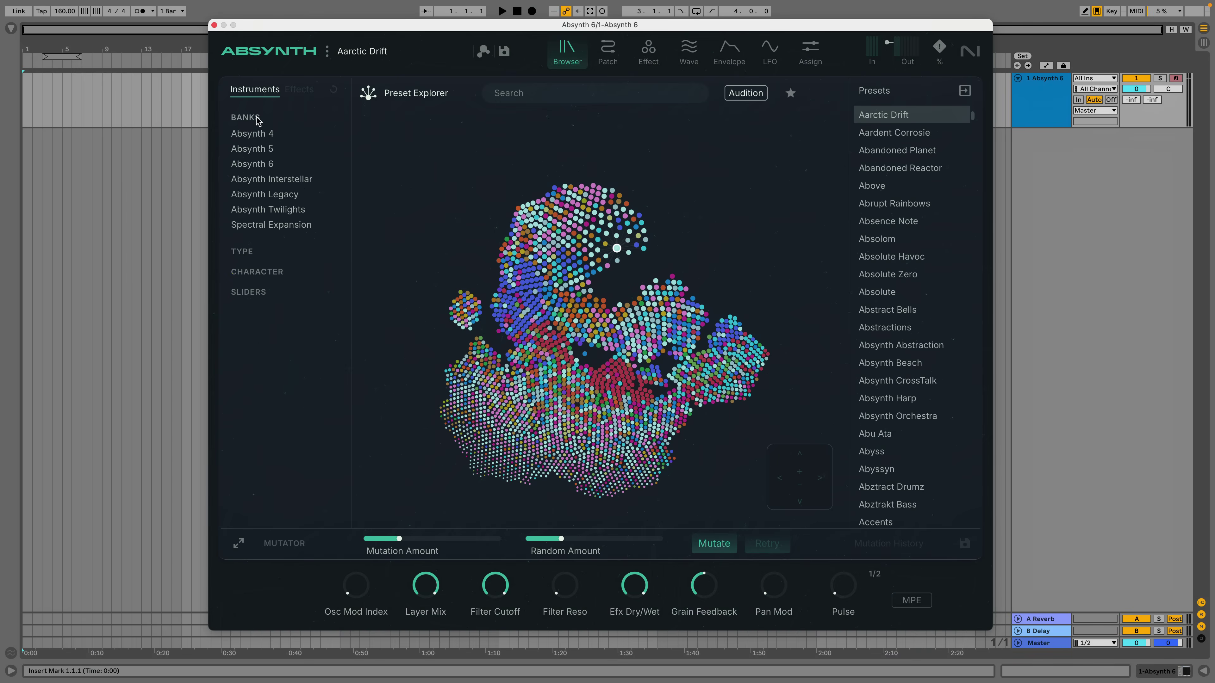
pyautogui.click(262, 164)
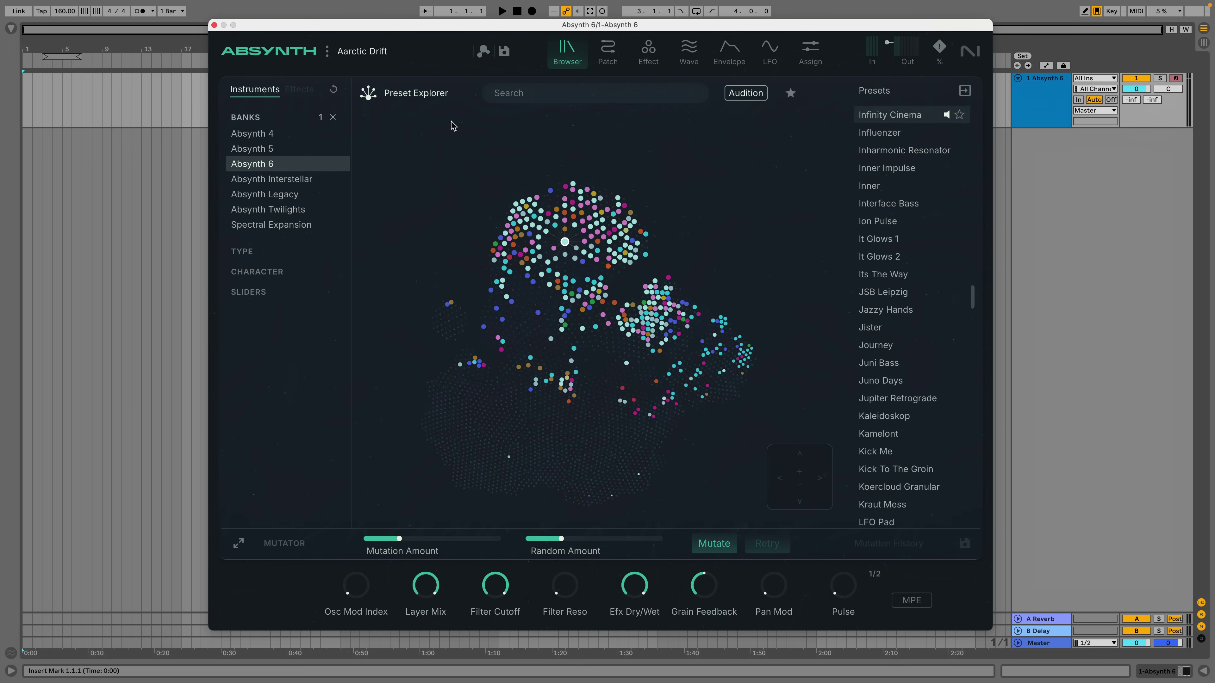
pyautogui.click(393, 96)
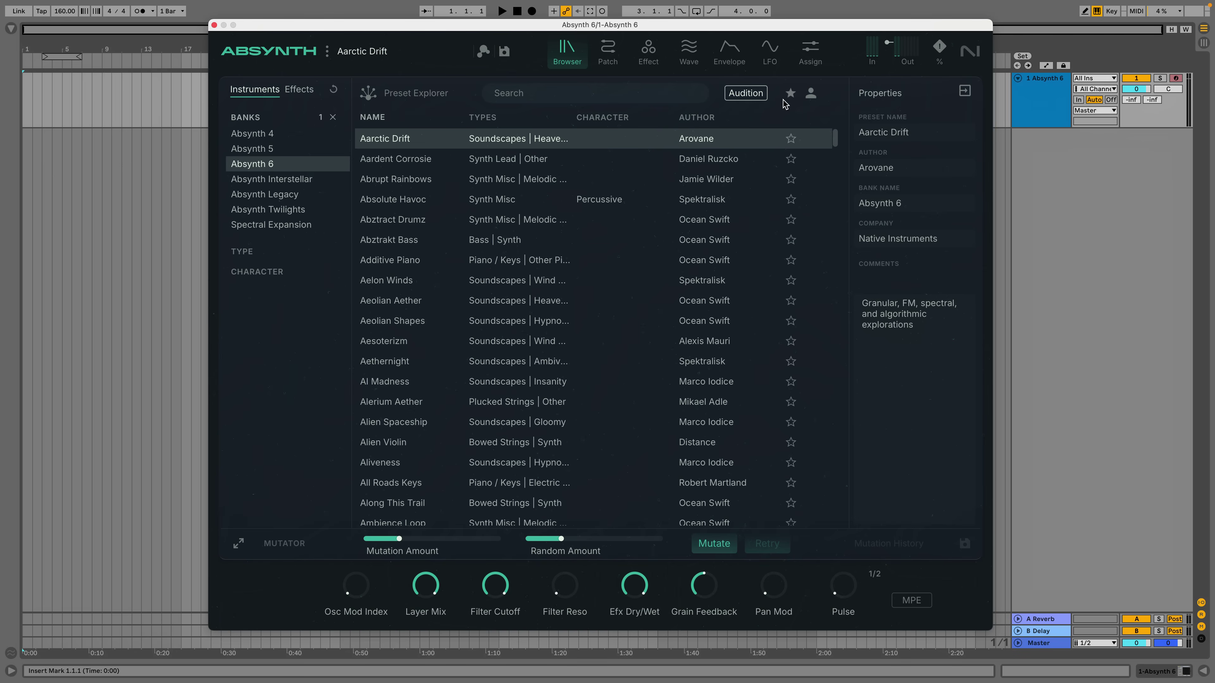
pyautogui.click(649, 53)
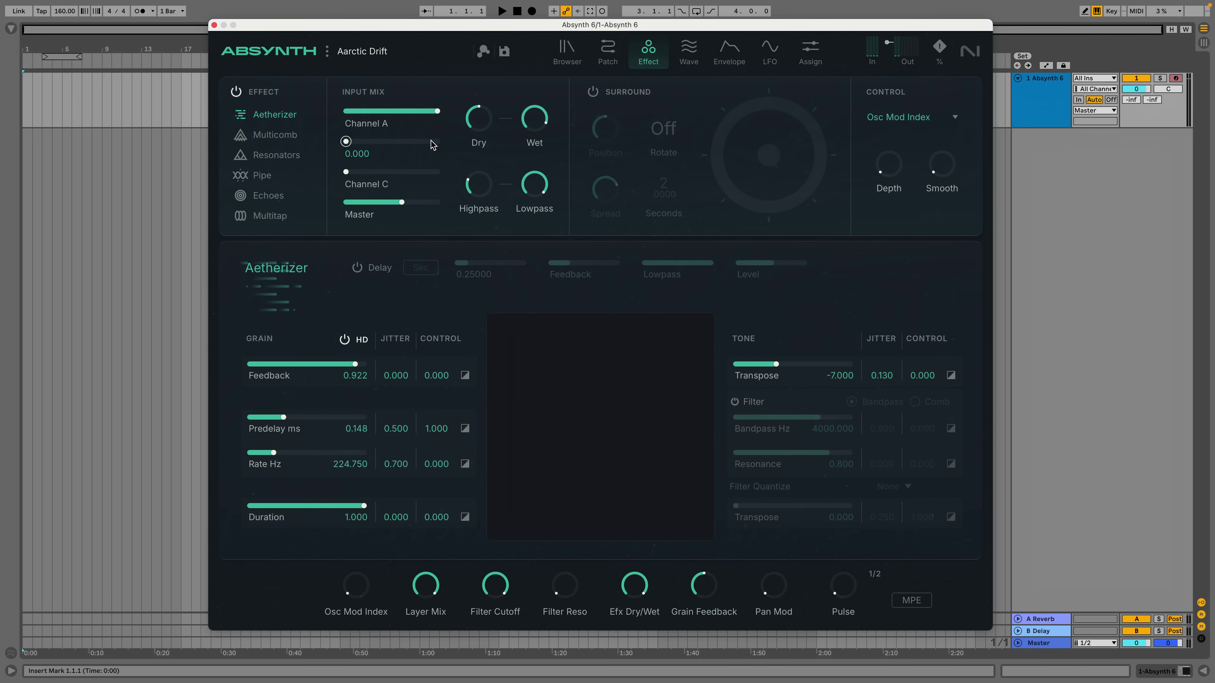
# - Enable the Aetherizer's Surround rotation and draw a straight line across the Saw waveform
pyautogui.click(592, 91)
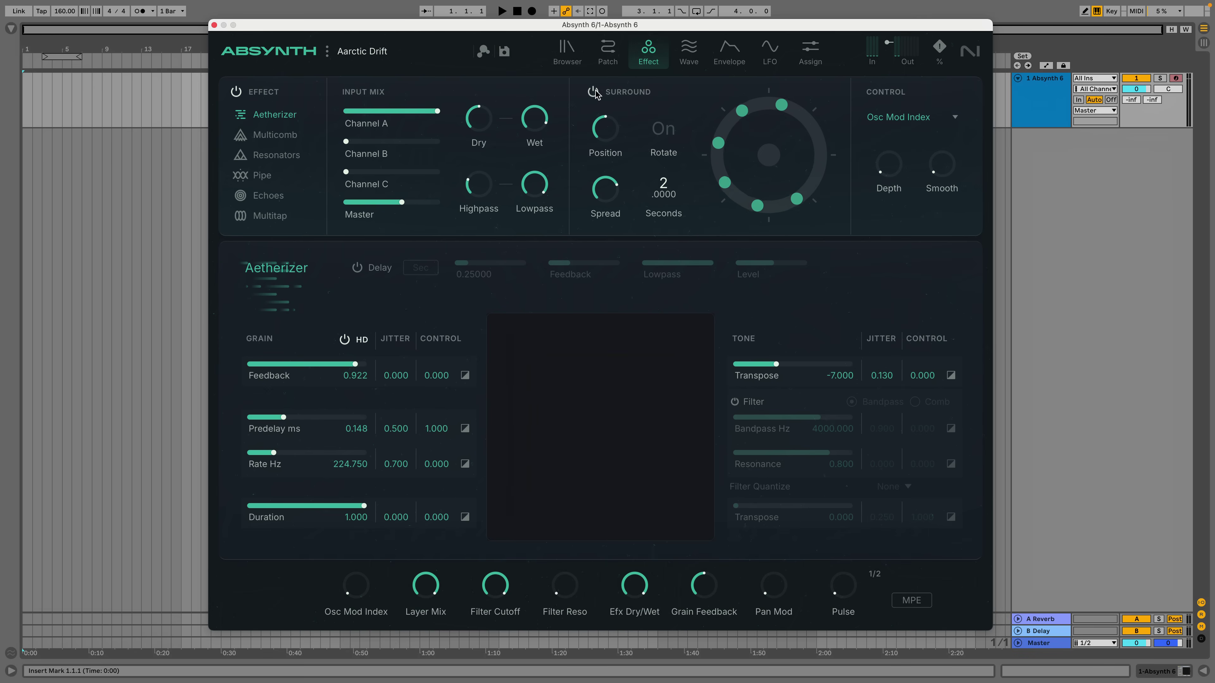
pyautogui.click(689, 52)
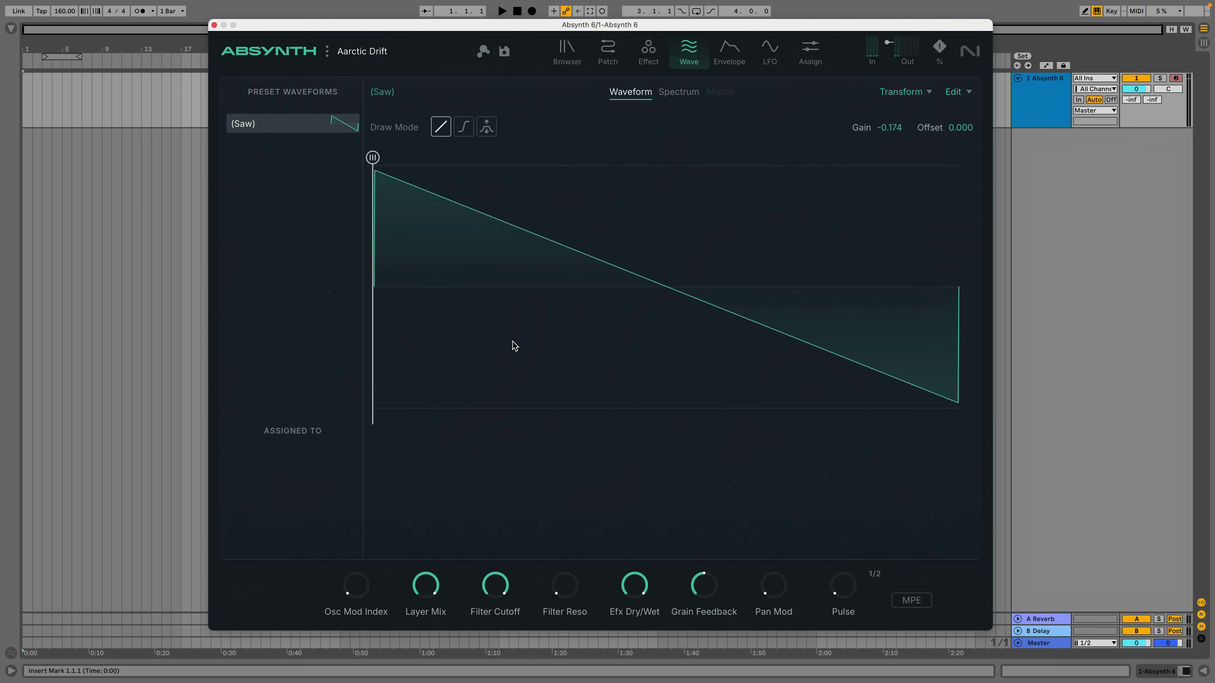
pyautogui.moveTo(514, 345); pyautogui.dragTo(778, 218)
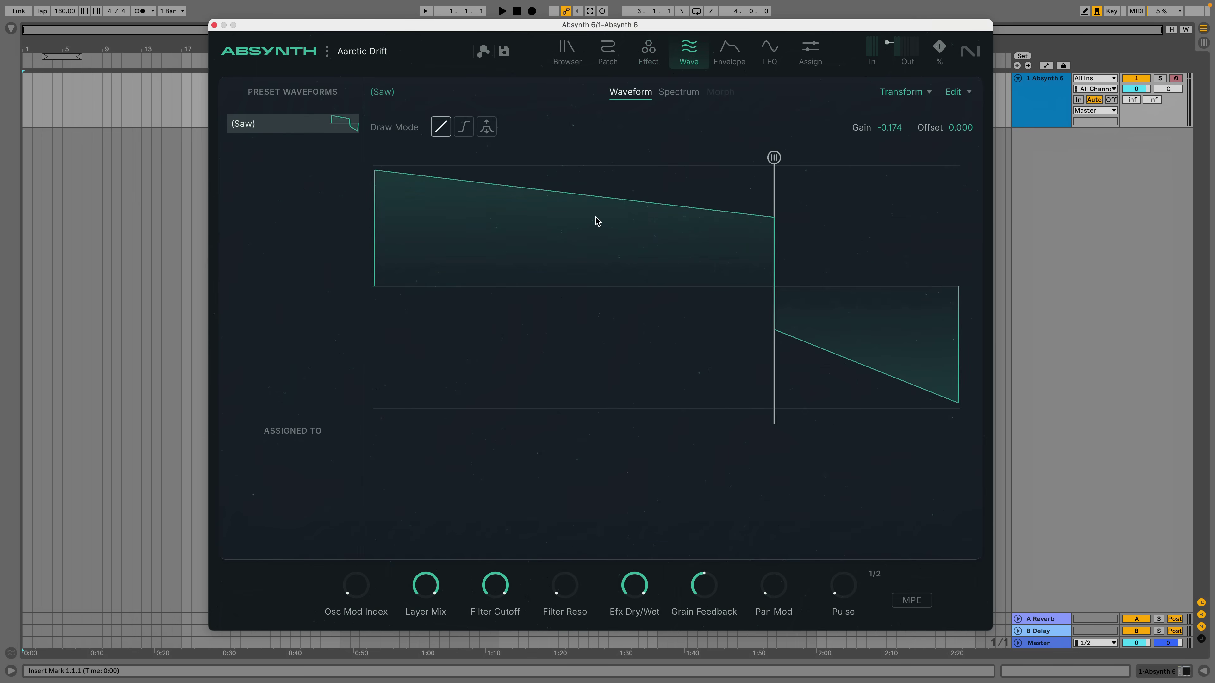
# - Draw a dip into the Saw waveform, then review both macro pages and the Tuning options
pyautogui.moveTo(598, 214); pyautogui.dragTo(531, 372)
pyautogui.click(810, 52)
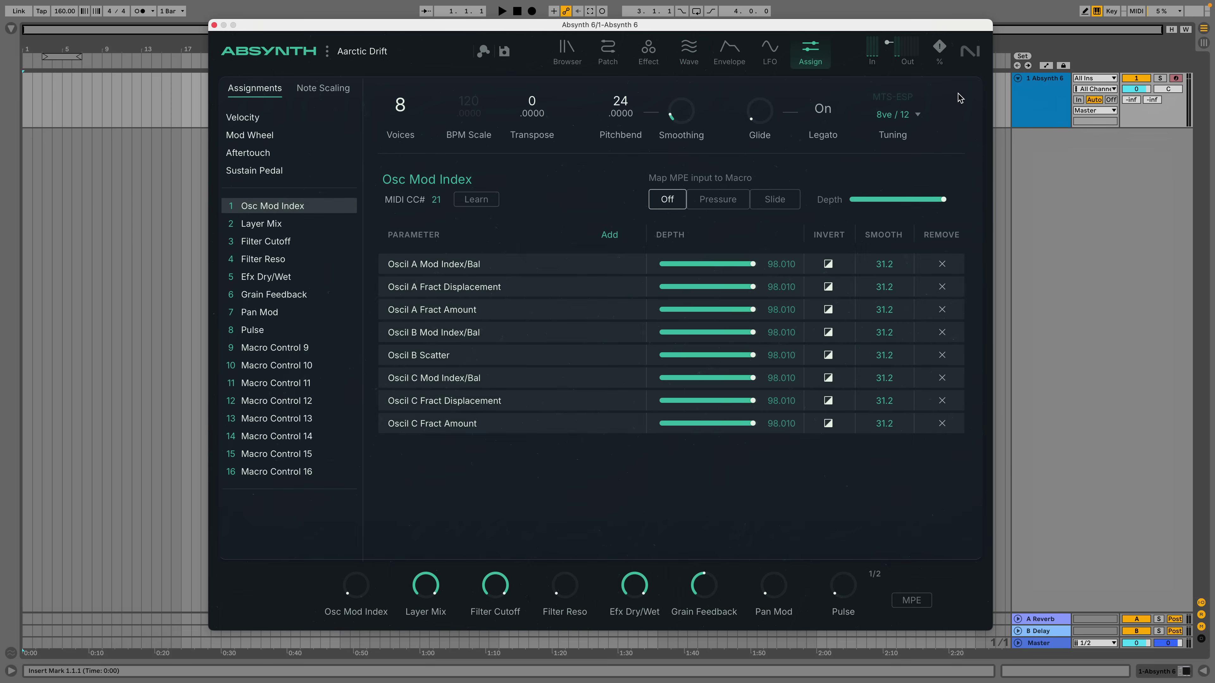
pyautogui.click(874, 574)
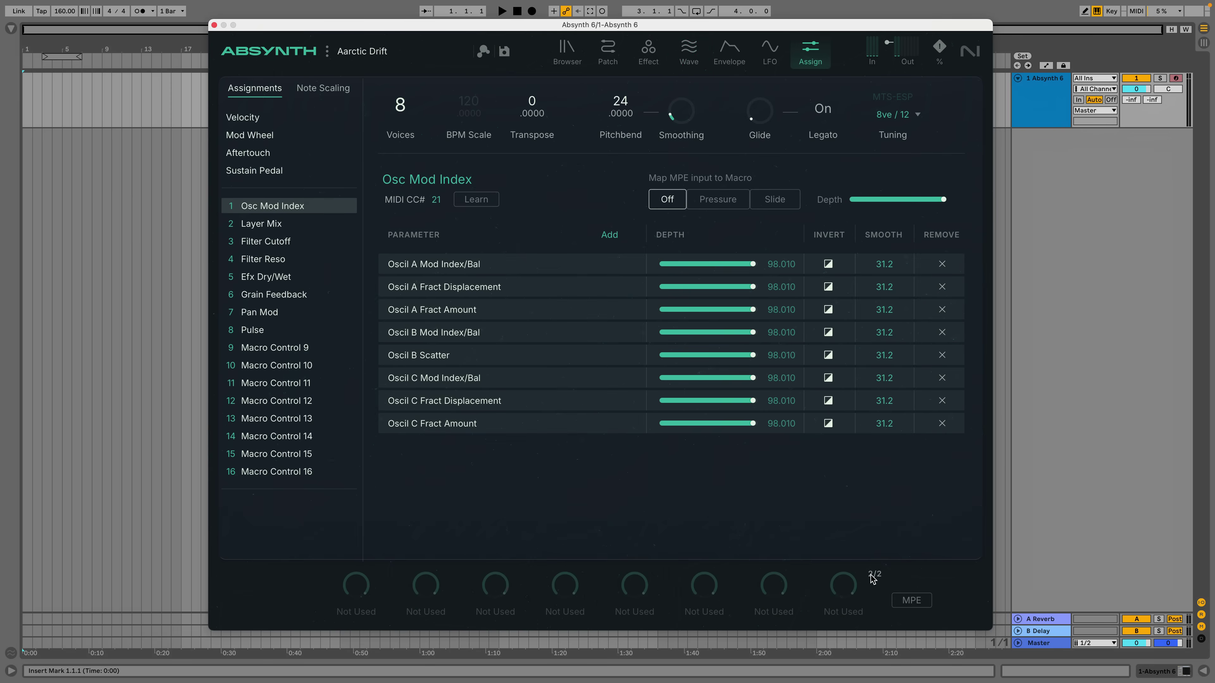
pyautogui.click(874, 575)
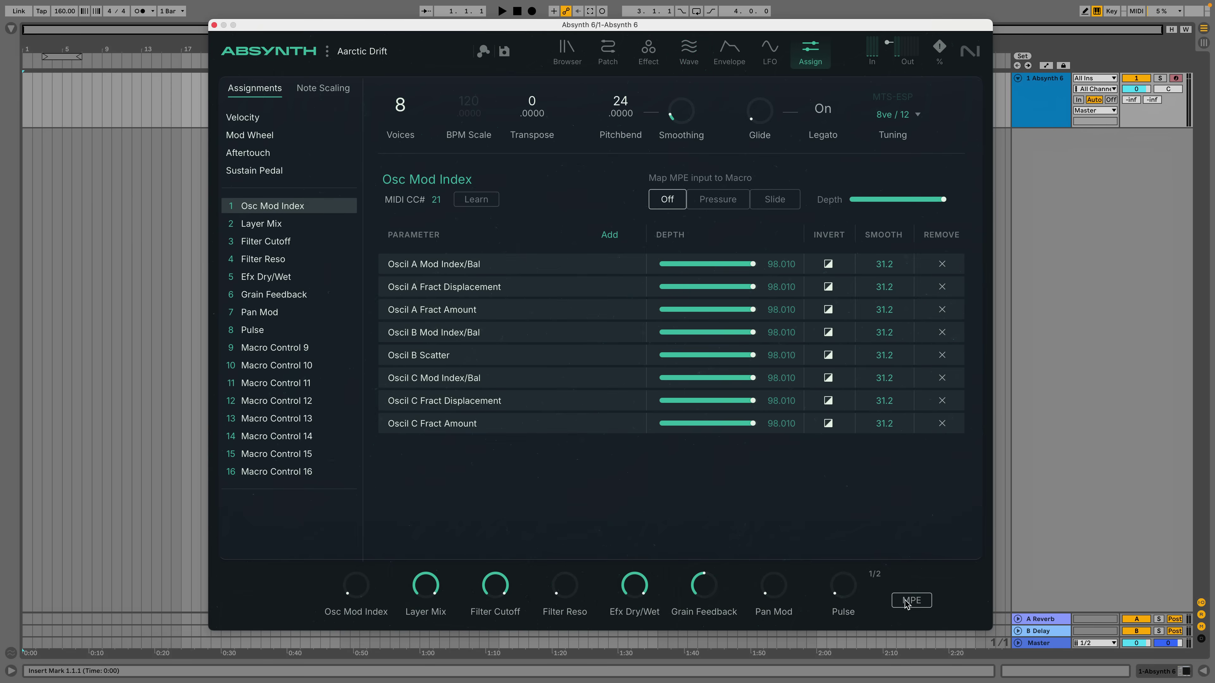
pyautogui.click(917, 115)
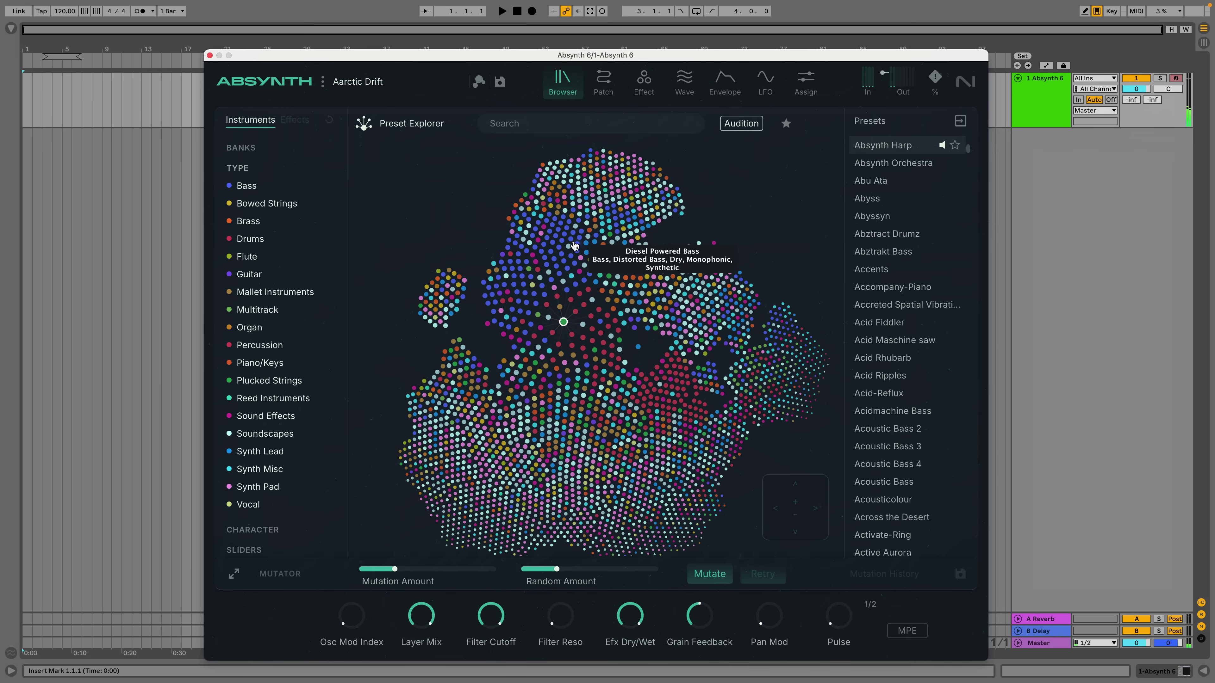
# - Load Absynth Harp and view its Patch page of oscillators, LPF filters and effects
pyautogui.click(565, 323)
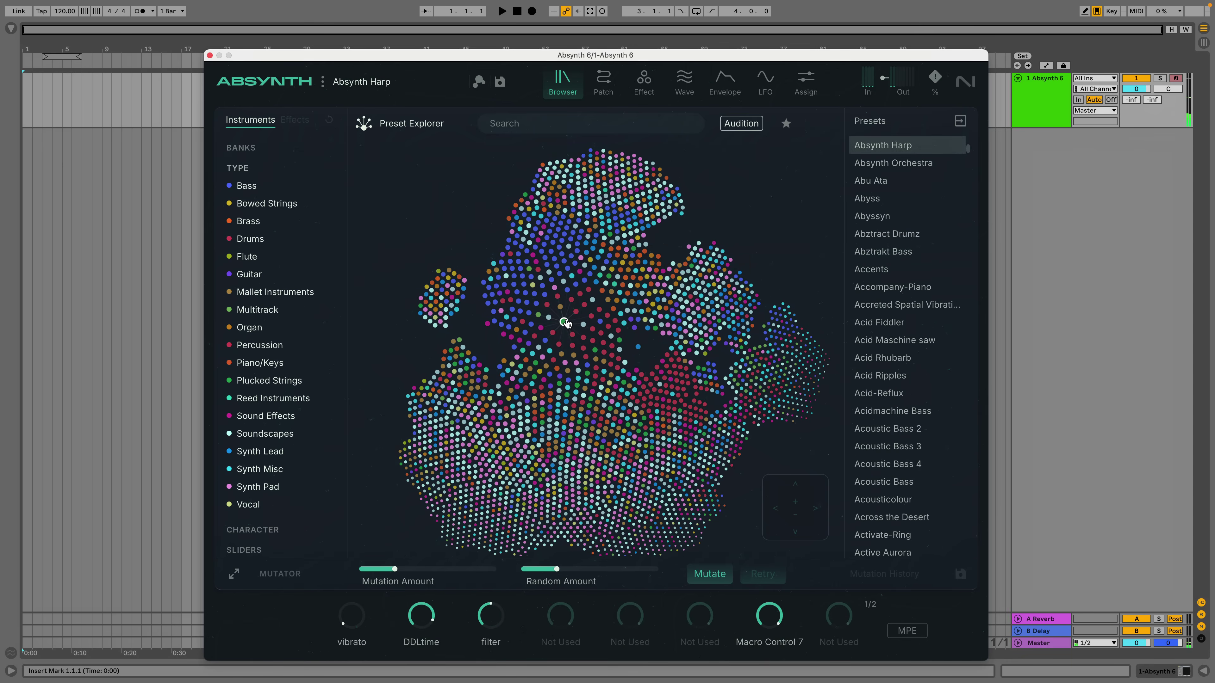
pyautogui.click(602, 82)
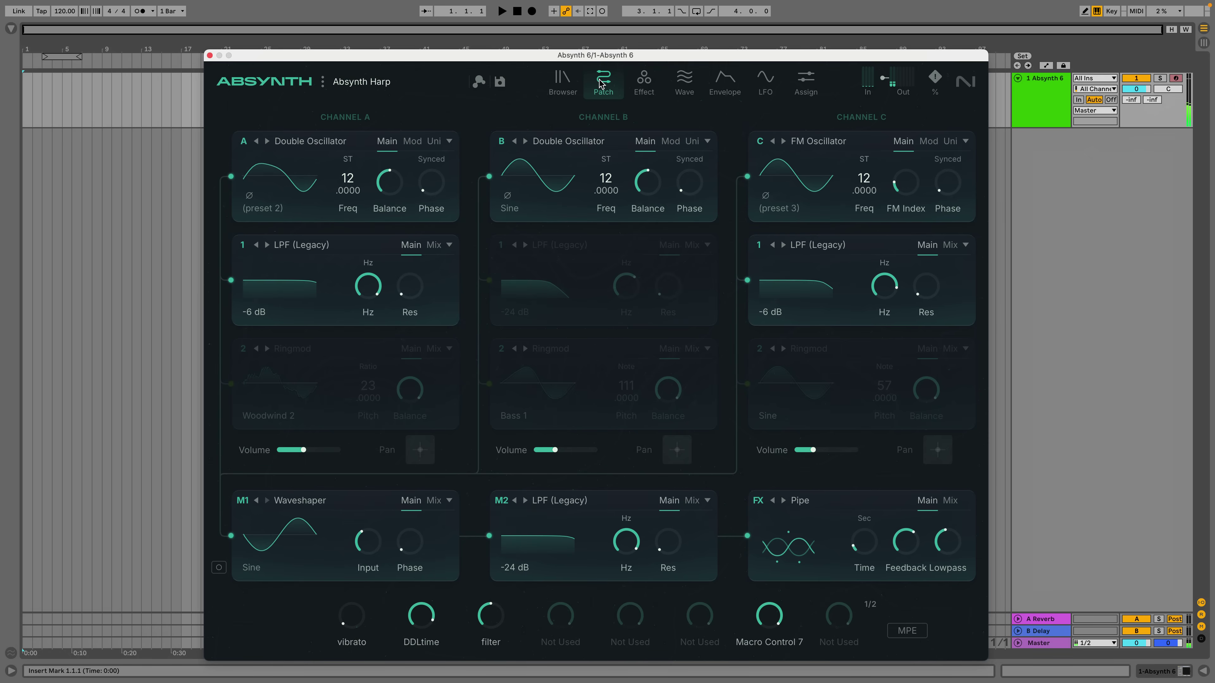
# - Switch the Harp's master effect to Aetherizer with Transpose 12.000 and grain Feedback 0.622
pyautogui.click(644, 82)
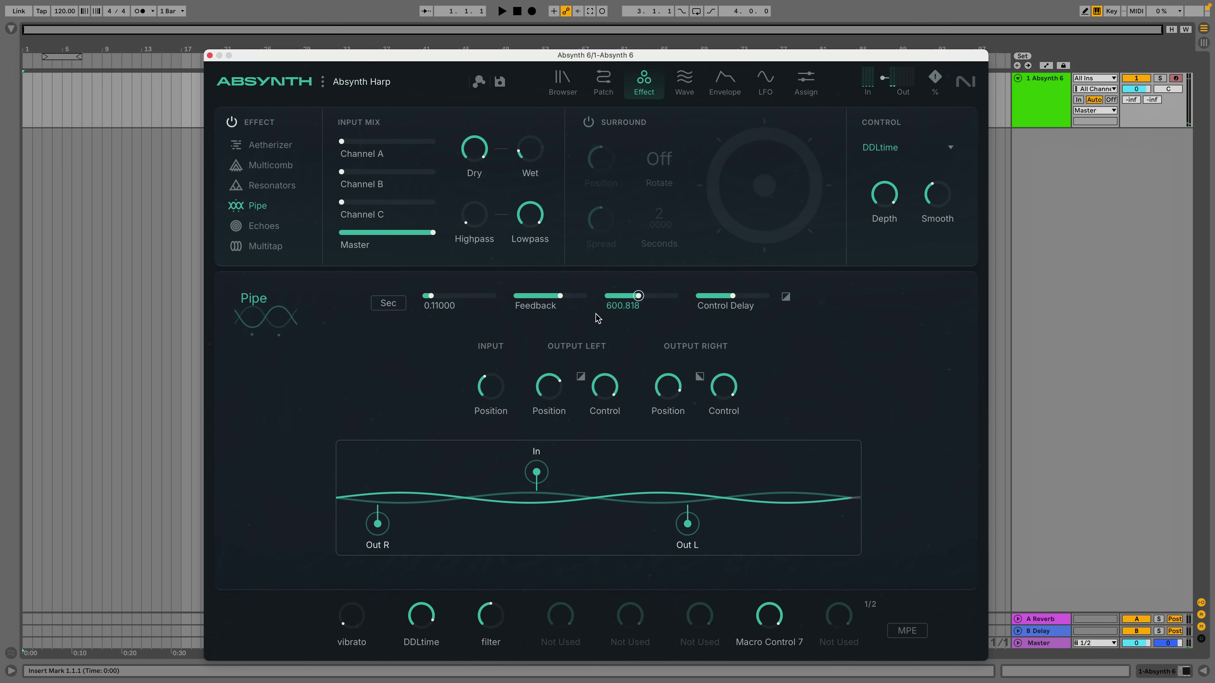
pyautogui.click(270, 145)
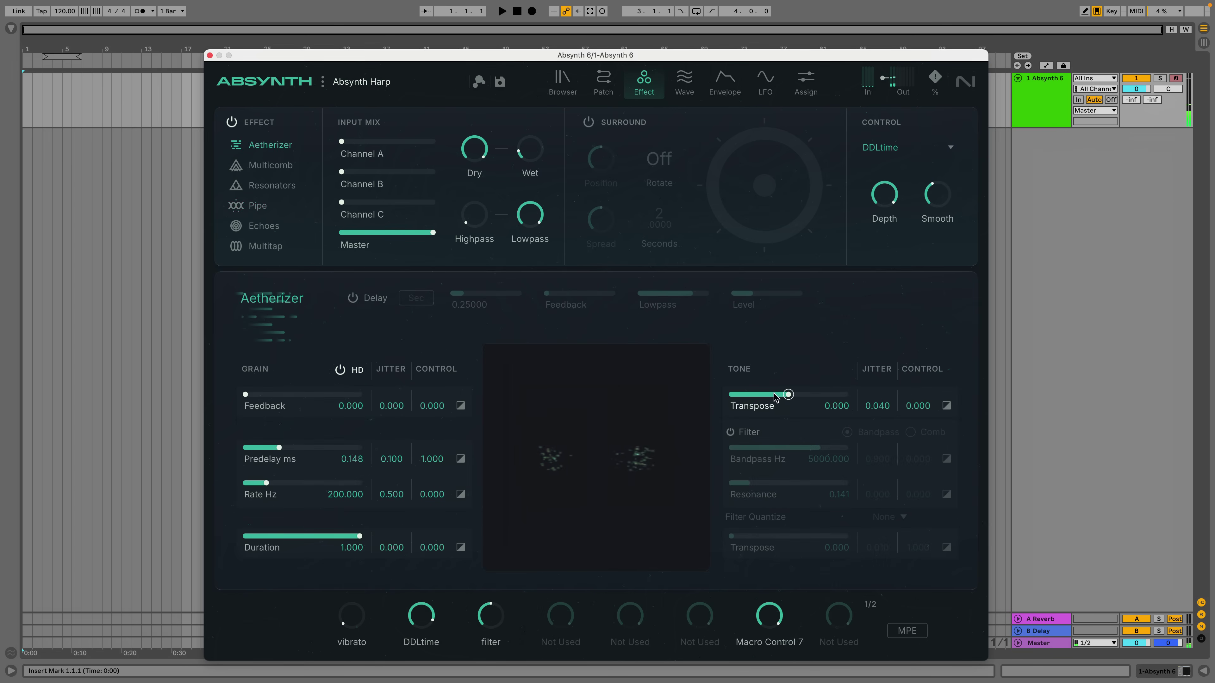
pyautogui.moveTo(788, 394); pyautogui.dragTo(842, 391)
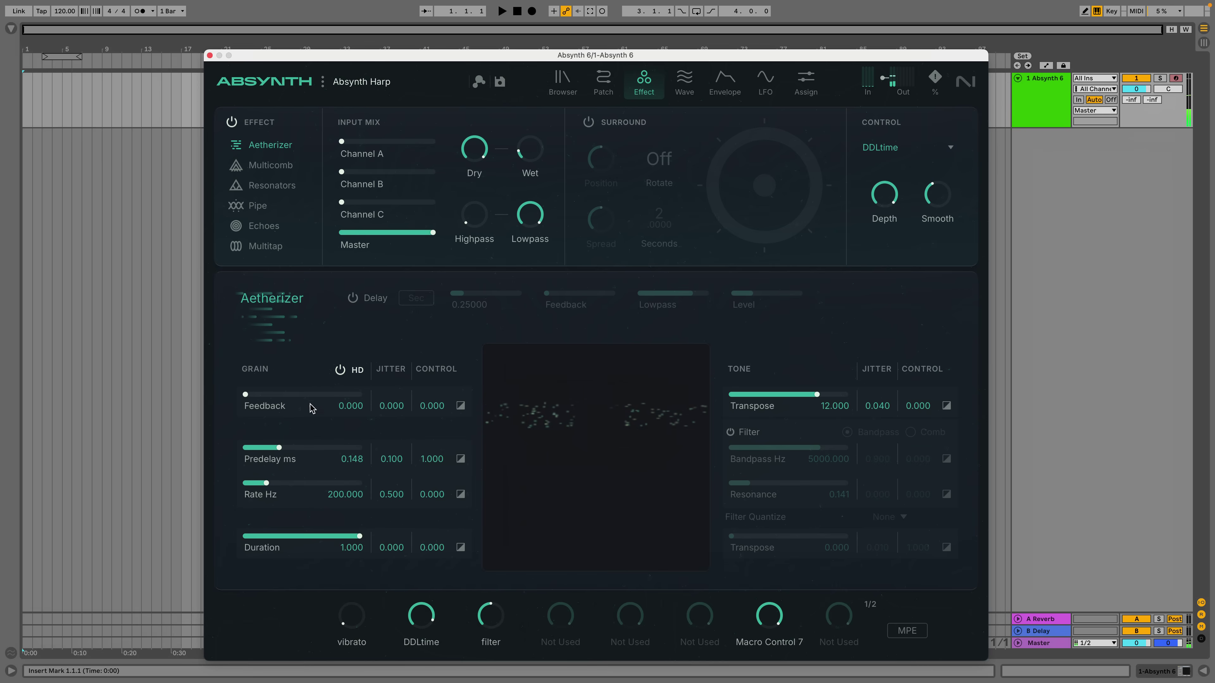
pyautogui.moveTo(245, 394); pyautogui.dragTo(316, 394)
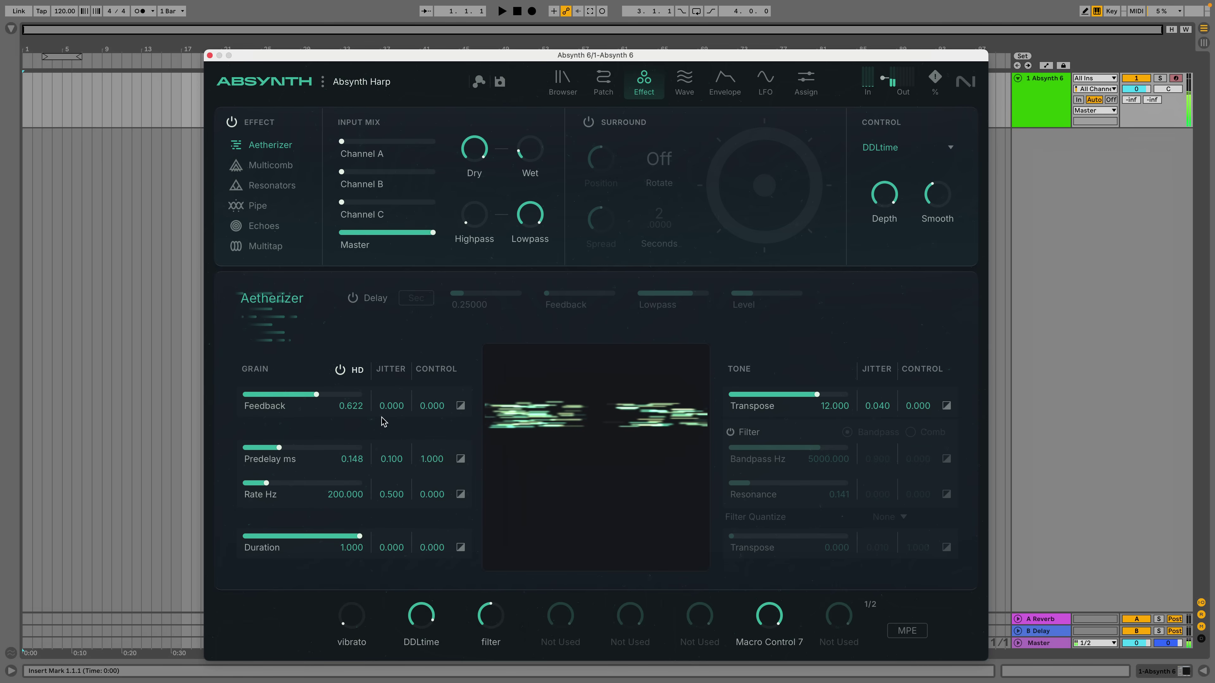